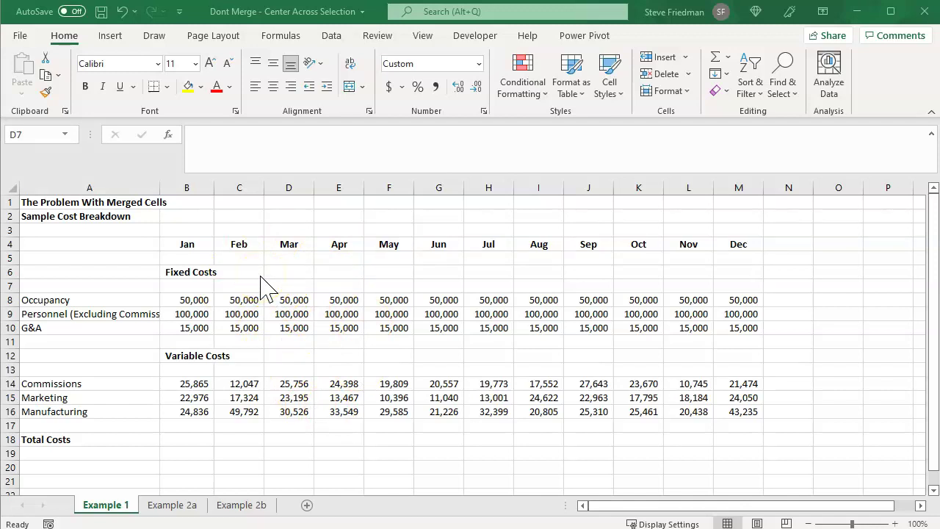
# Step: Merge and center the Fixed Costs heading across B6:M6 and the Variable Costs heading across B12:M12
pyautogui.moveTo(180, 273); pyautogui.dragTo(729, 273)
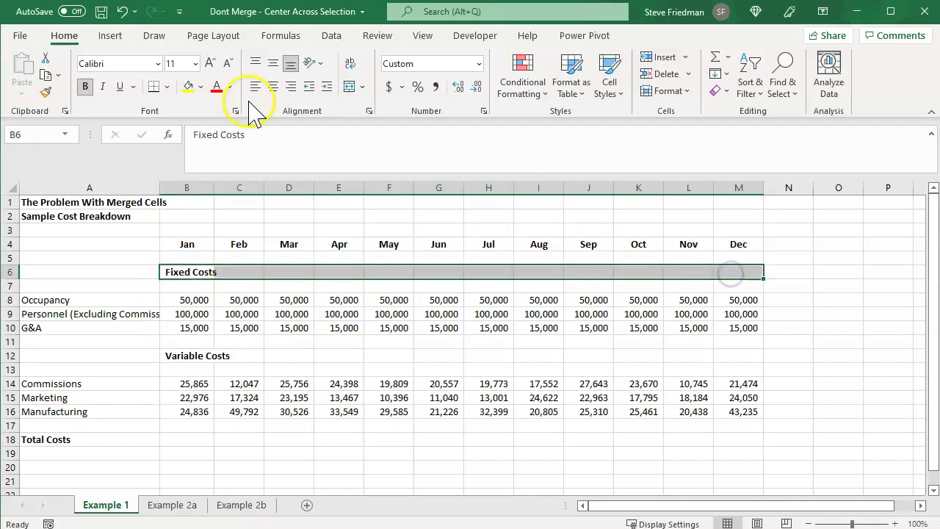
pyautogui.click(347, 86)
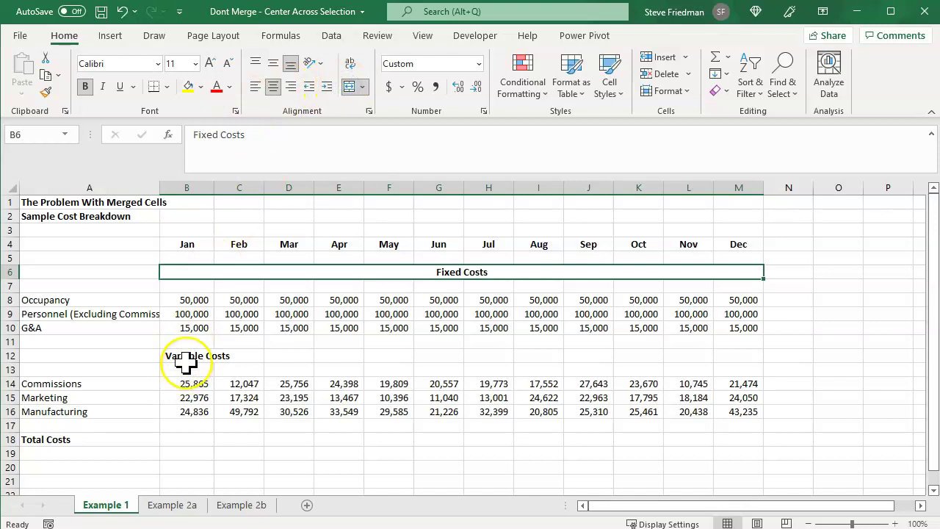
pyautogui.click(204, 355)
pyautogui.moveTo(204, 355); pyautogui.dragTo(720, 353)
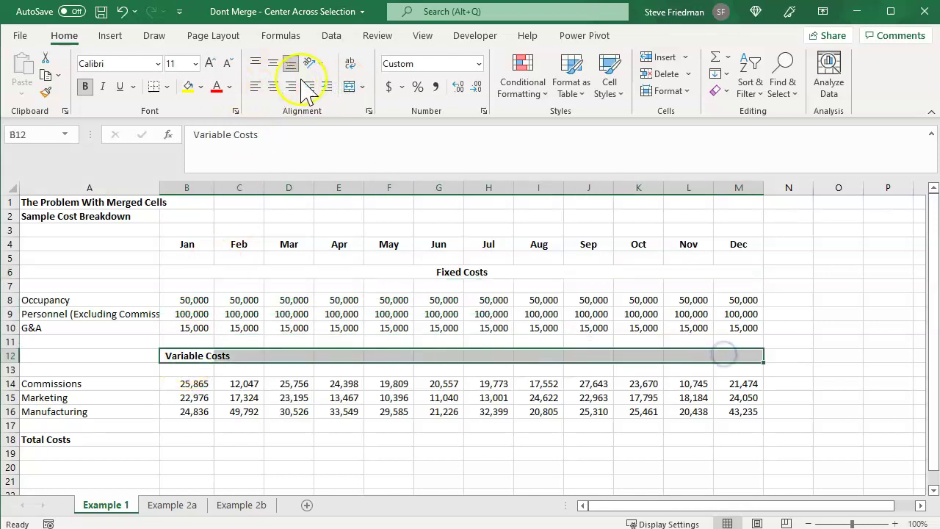
pyautogui.click(350, 87)
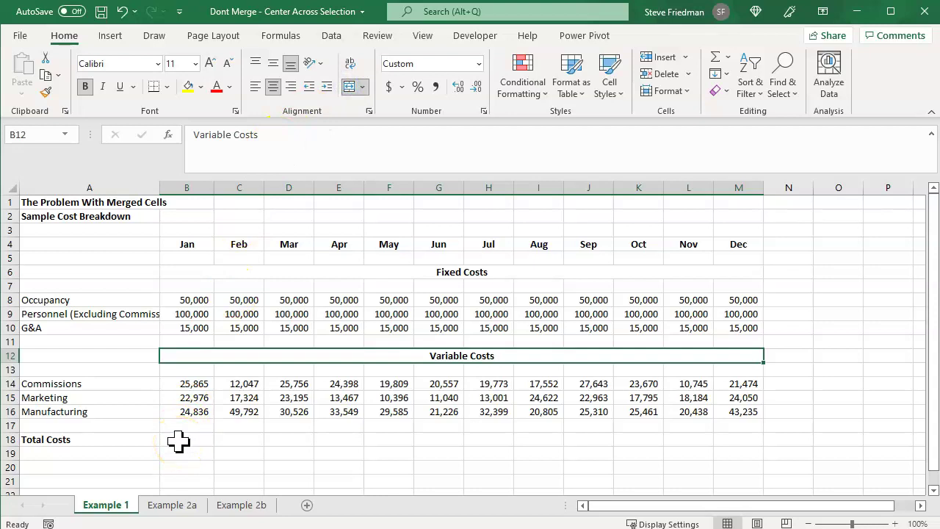
# Step: Try to total January's costs in B18 with AutoSum over B5:B17, and try to select only January's figures in B8:B16
pyautogui.click(179, 440)
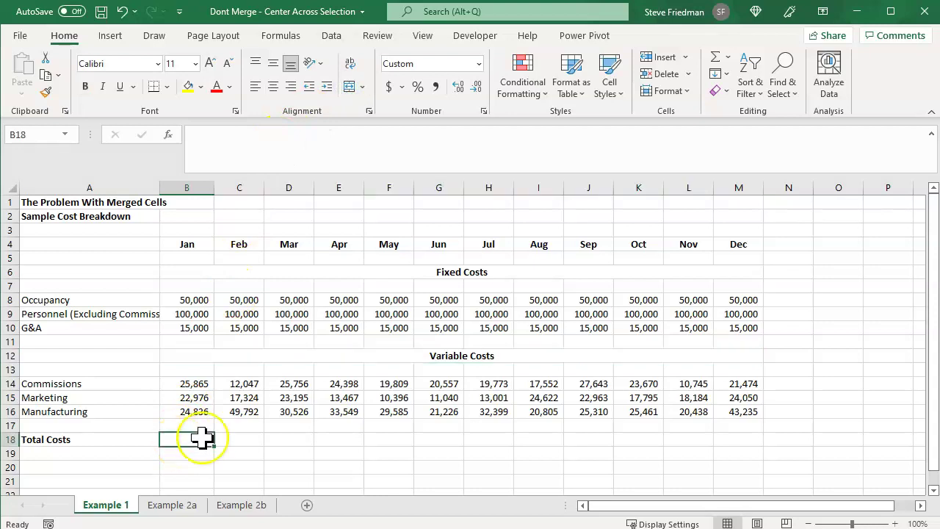
pyautogui.click(715, 57)
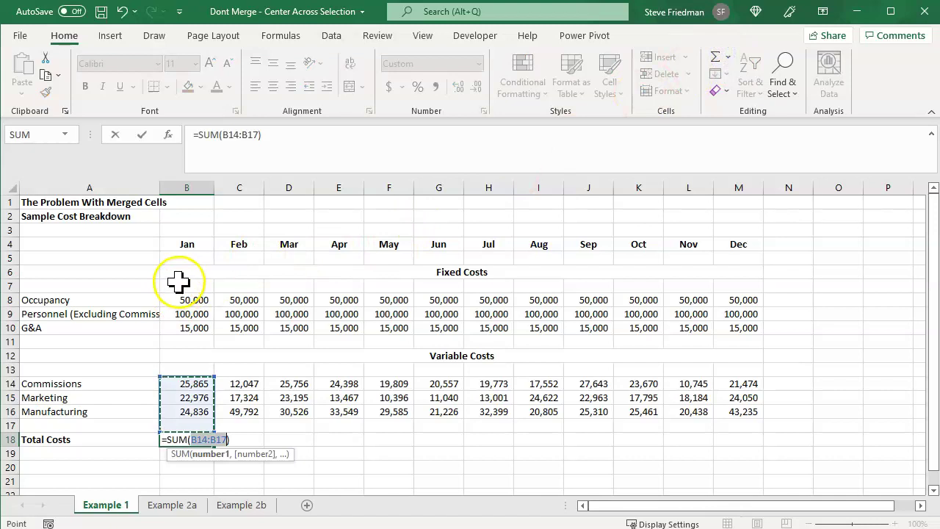
pyautogui.moveTo(184, 259); pyautogui.dragTo(188, 427)
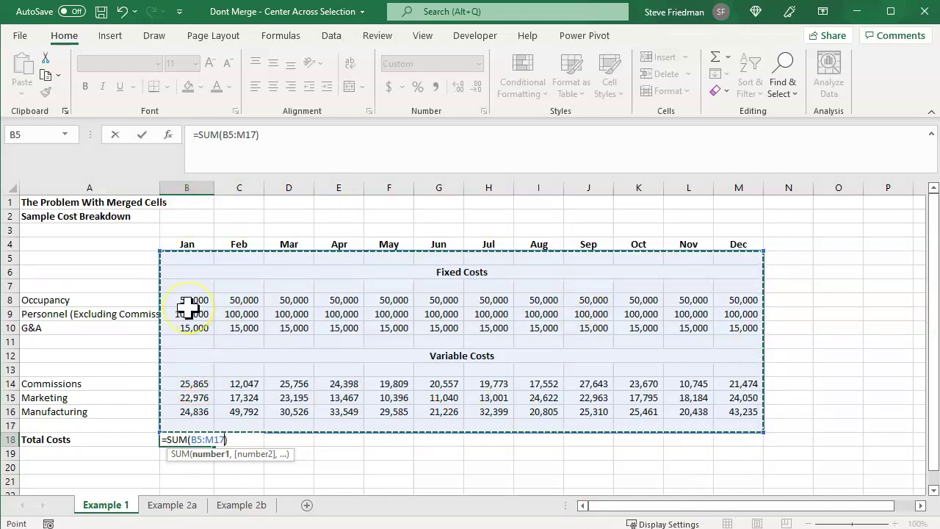
pyautogui.press('Escape')
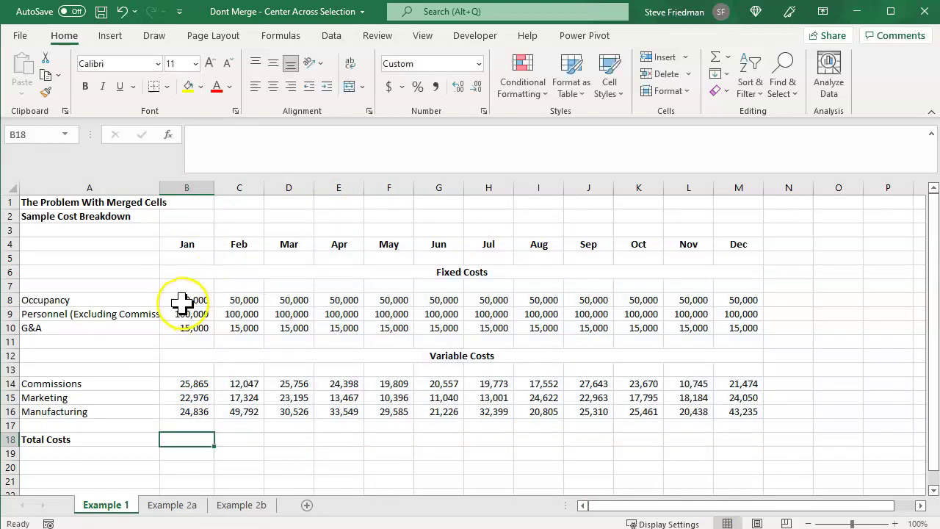
pyautogui.moveTo(182, 301); pyautogui.dragTo(189, 408)
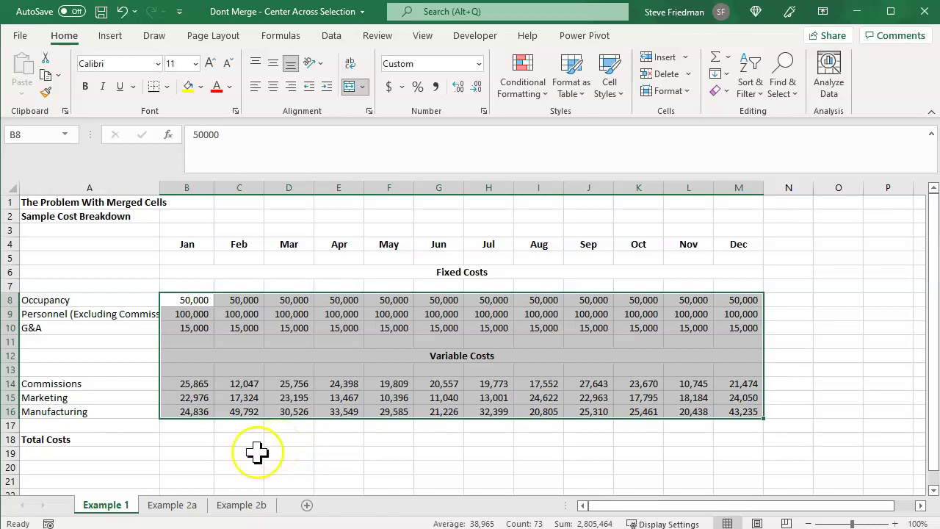
# Step: On the Example 2a sheet, merge and center 2020 across B4:M4 and 2021 across N4:Y4
pyautogui.click(165, 504)
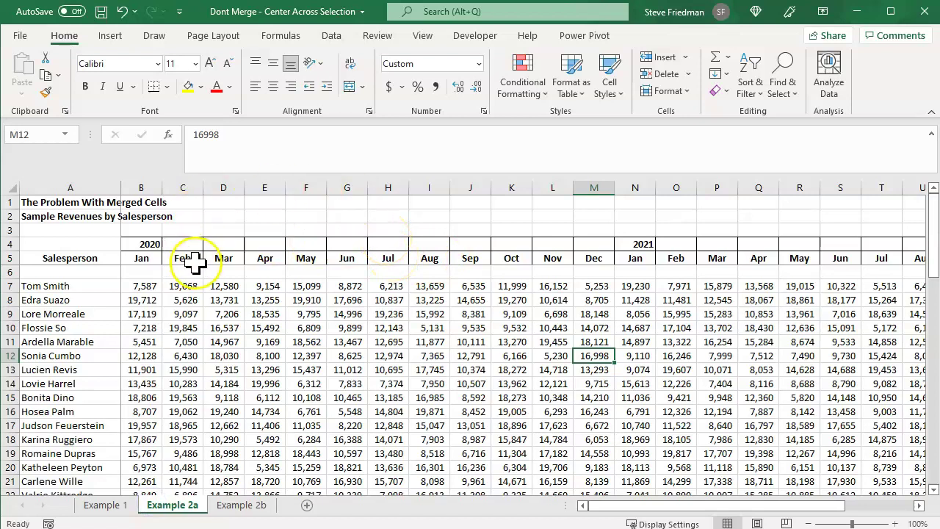
pyautogui.click(141, 242)
pyautogui.moveTo(281, 241); pyautogui.dragTo(583, 241)
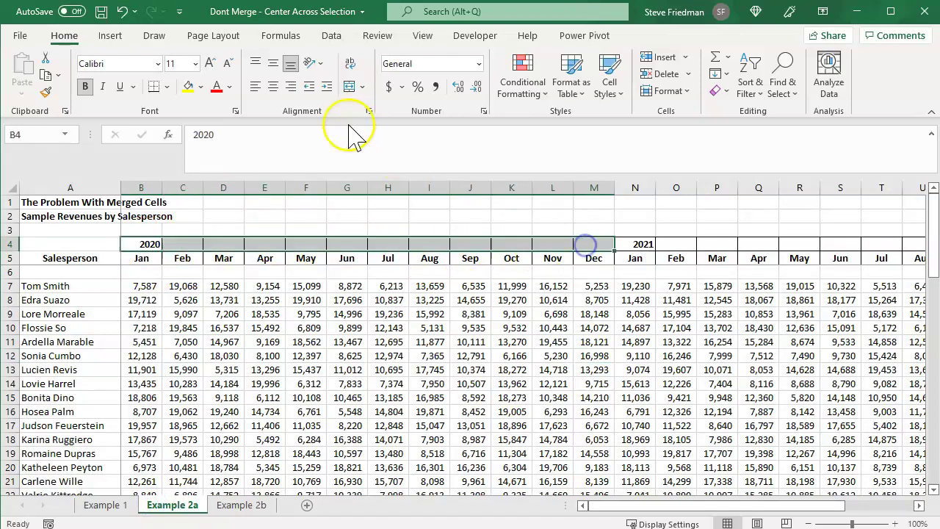
pyautogui.click(349, 86)
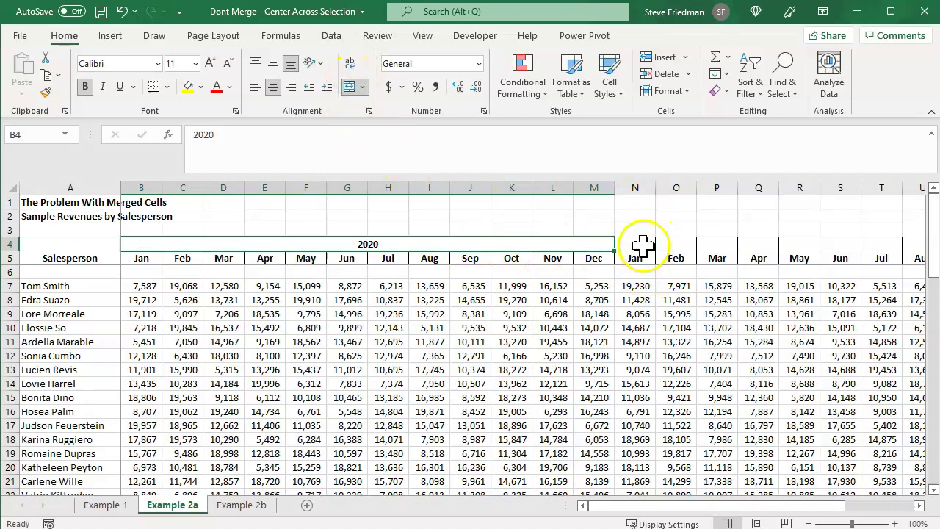
pyautogui.moveTo(642, 246); pyautogui.dragTo(910, 246)
pyautogui.click(348, 86)
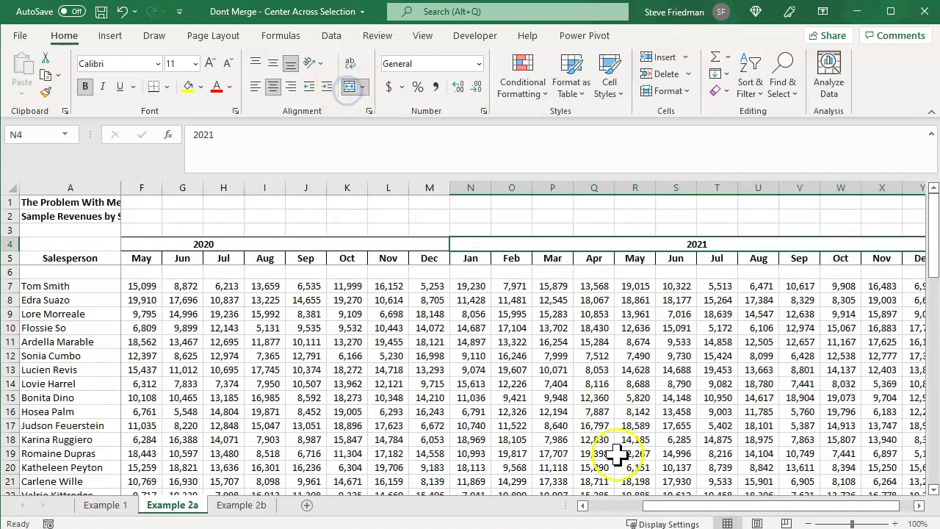
pyautogui.click(599, 502)
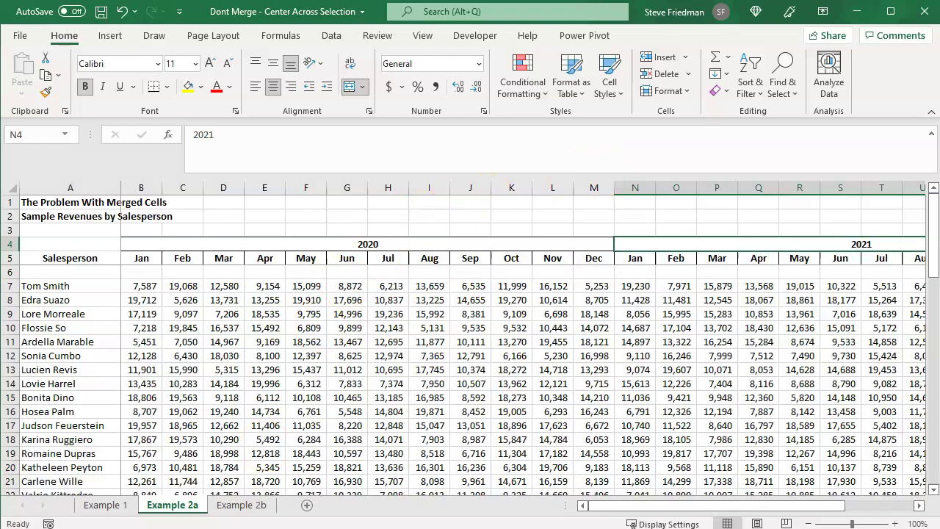
# Step: Compare the salesperson lists on the Example 2b and Example 2a sheets, ending on Example 2b with cell M7 selected
pyautogui.click(237, 505)
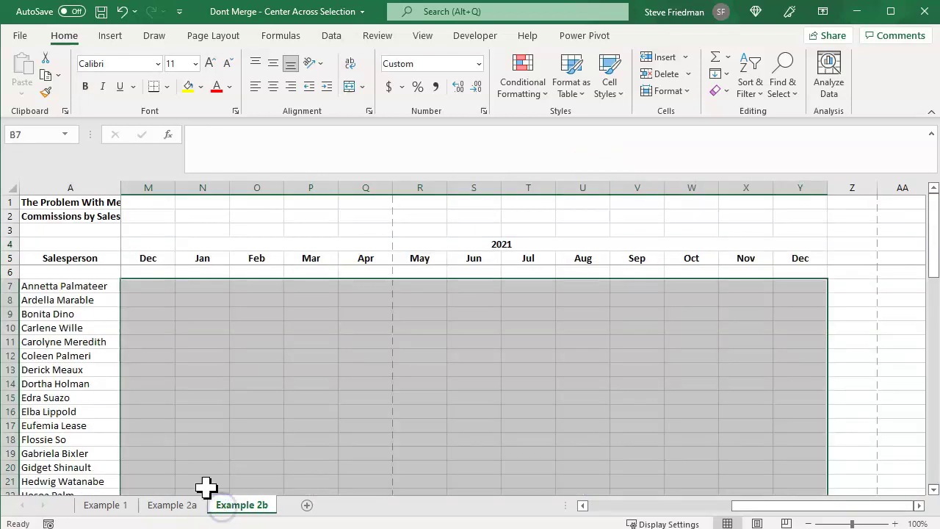
pyautogui.click(141, 301)
pyautogui.click(132, 284)
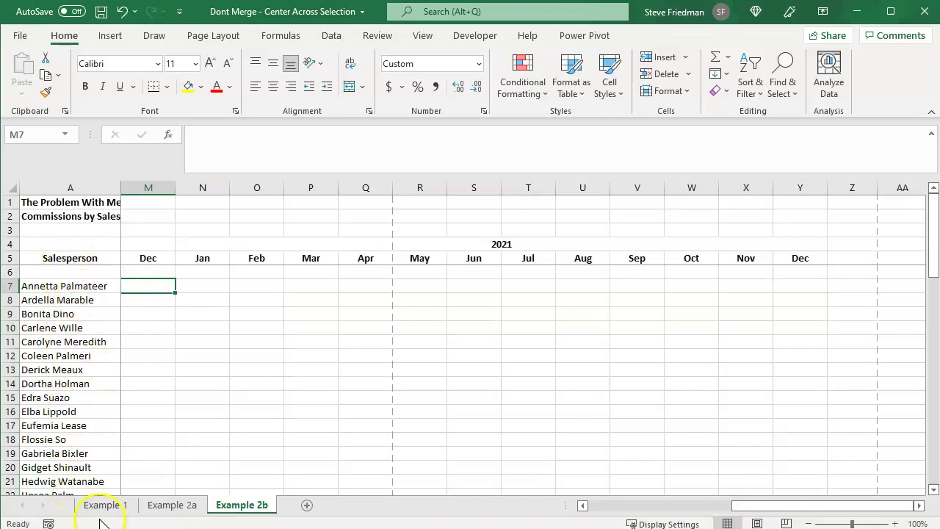
pyautogui.click(171, 505)
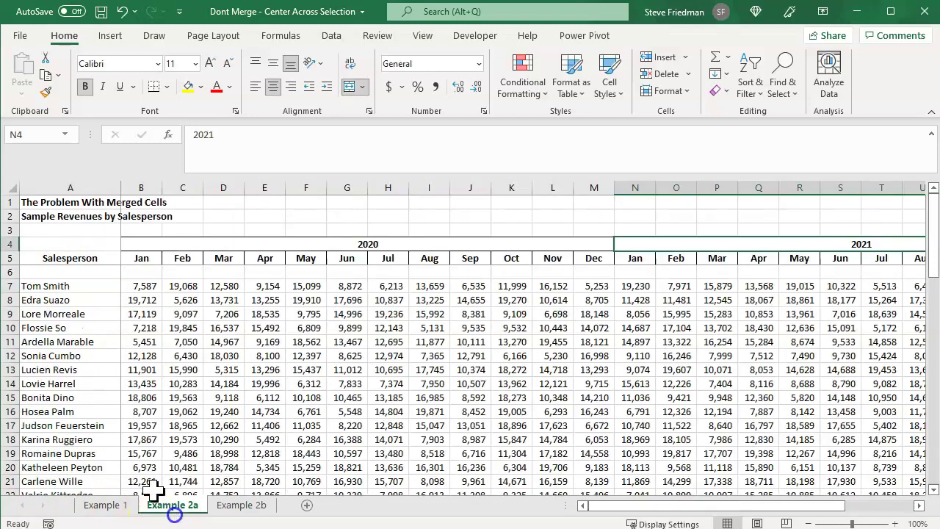
pyautogui.click(242, 505)
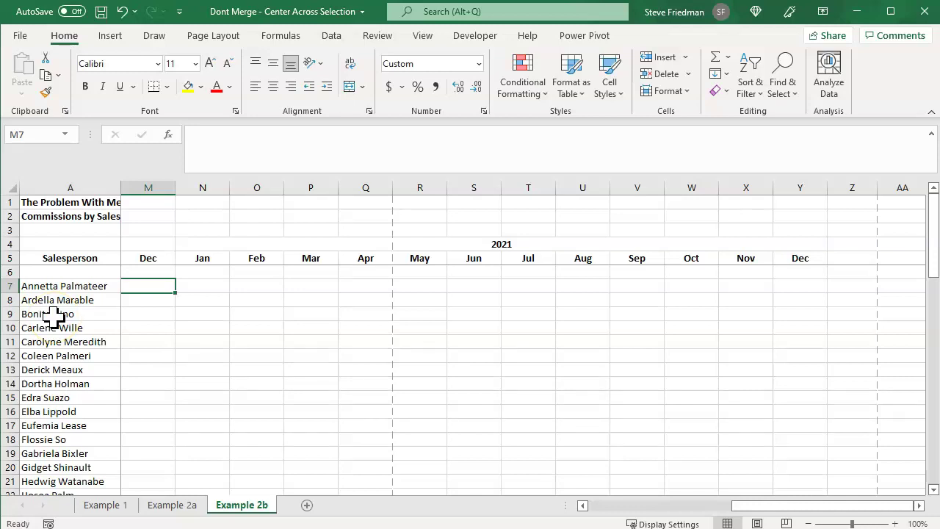
# Step: Start a commission formula in M7 that multiplies .15 by an XLOOKUP with $A7 as the lookup value
pyautogui.write('=')
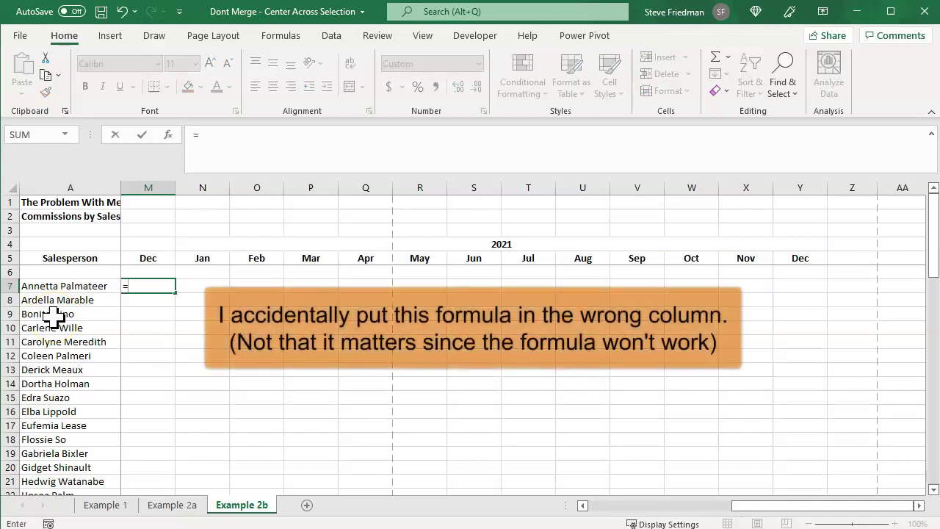
pyautogui.write('.15*xlookup(')
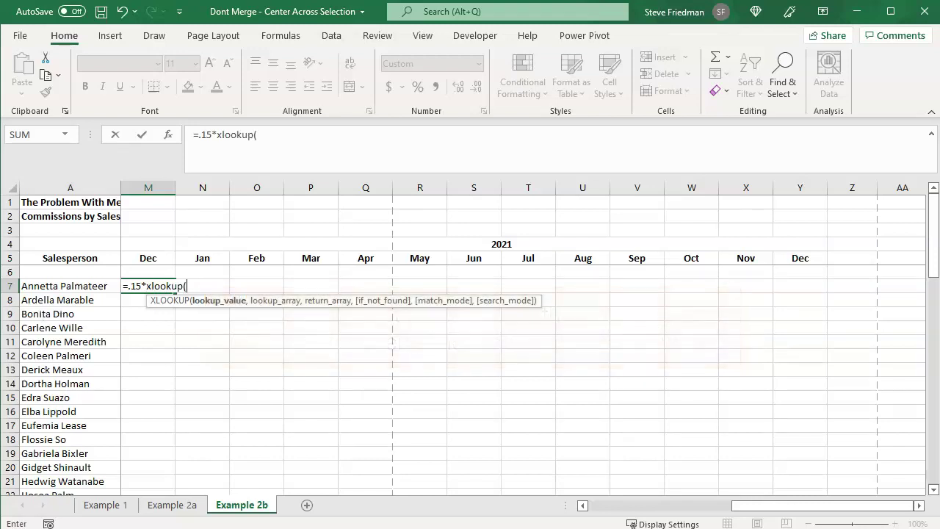
pyautogui.click(100, 288)
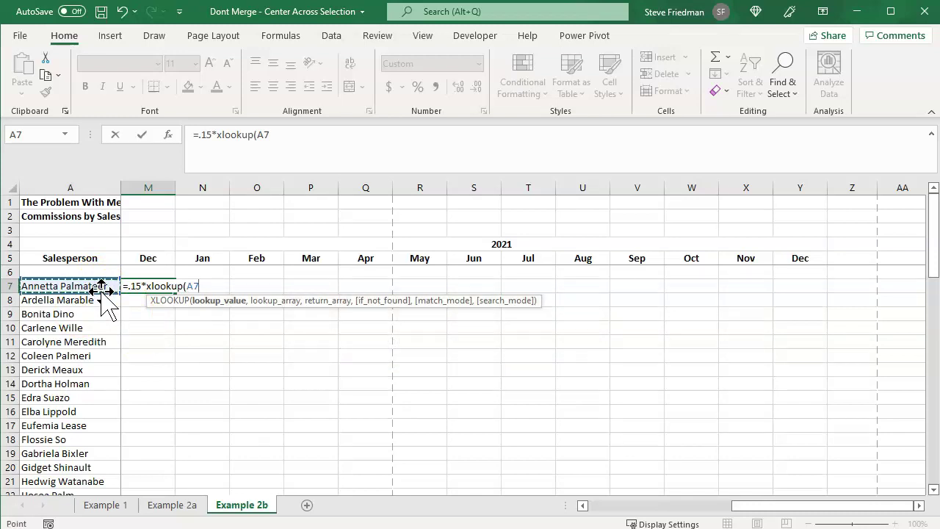
pyautogui.press('F4')
pyautogui.press('F4')
pyautogui.press('F4')
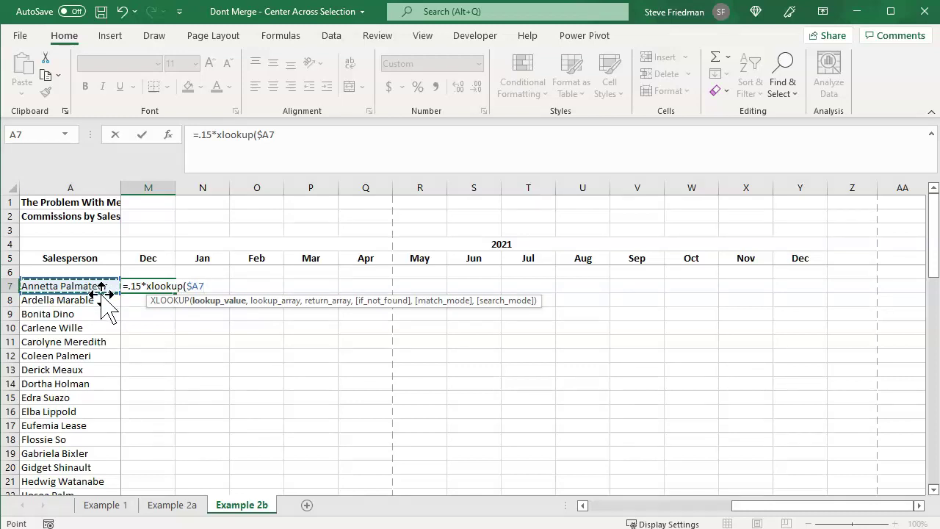
pyautogui.write(',')
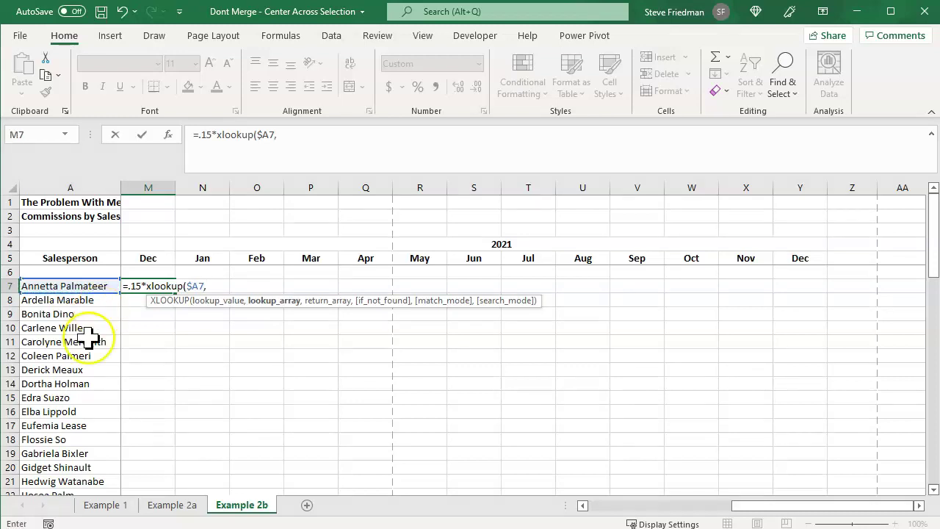
# Step: Try to use Example 2a's column $A:$A as the lookup array and column B as the return array, and abandon the formula
pyautogui.click(152, 506)
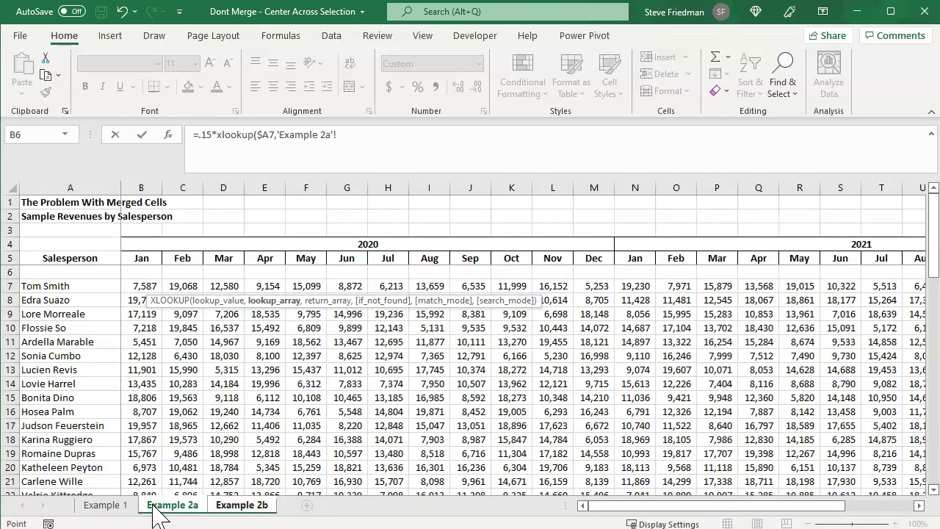
pyautogui.click(68, 182)
pyautogui.press('F4')
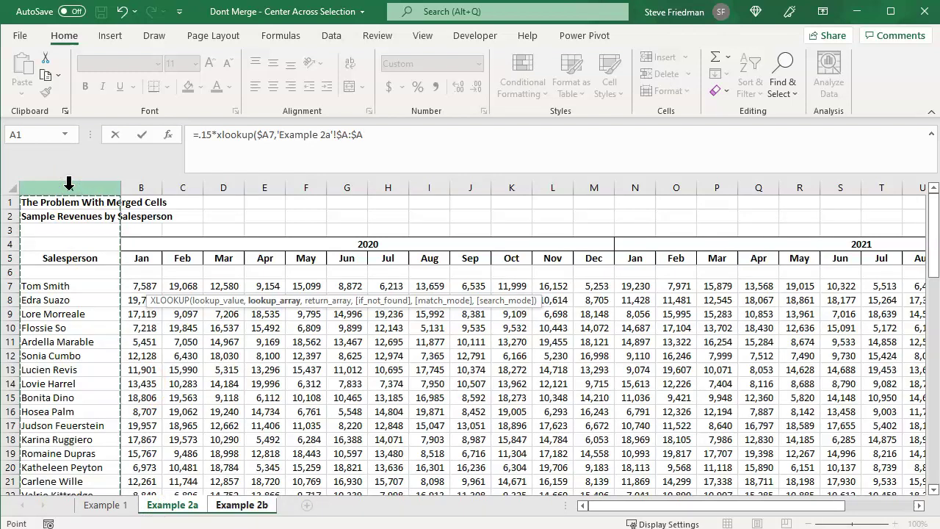
pyautogui.write(',')
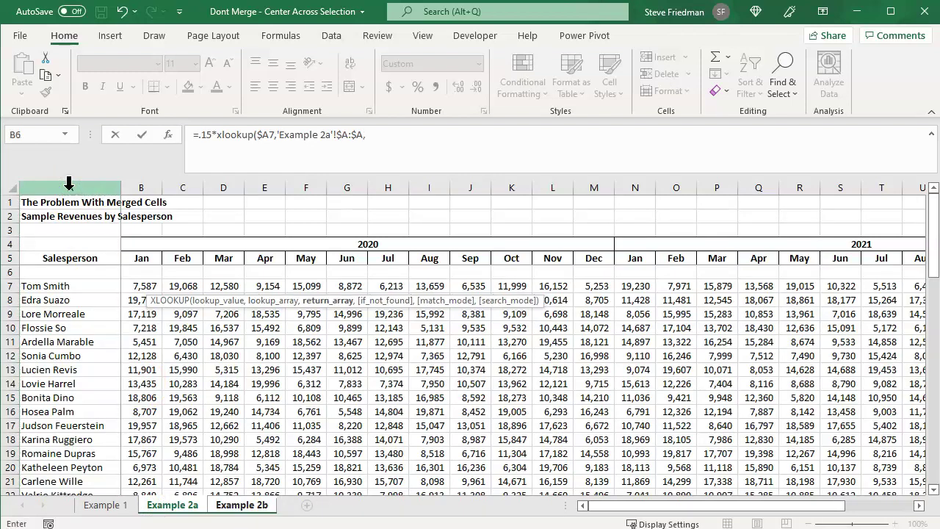
pyautogui.click(139, 185)
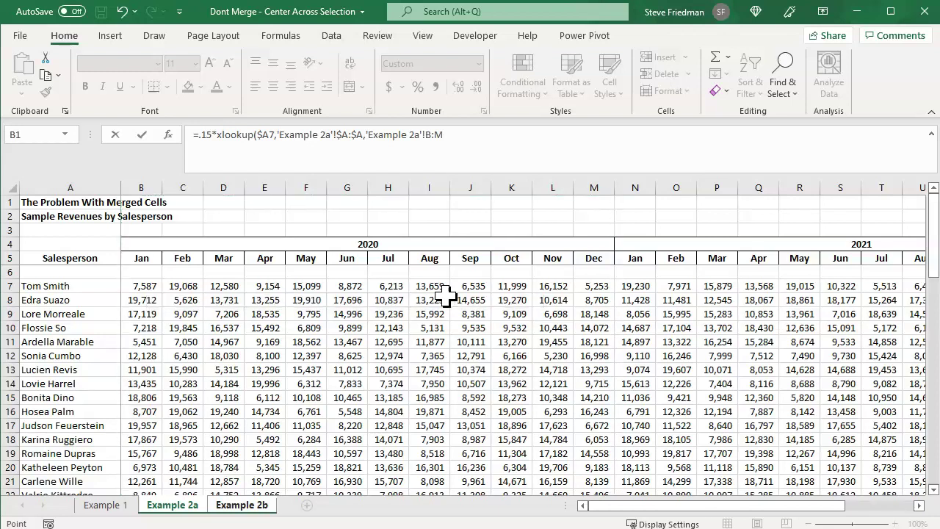
pyautogui.press('Escape')
pyautogui.hotkey('ctrl', 'pagedown')
pyautogui.click(434, 298)
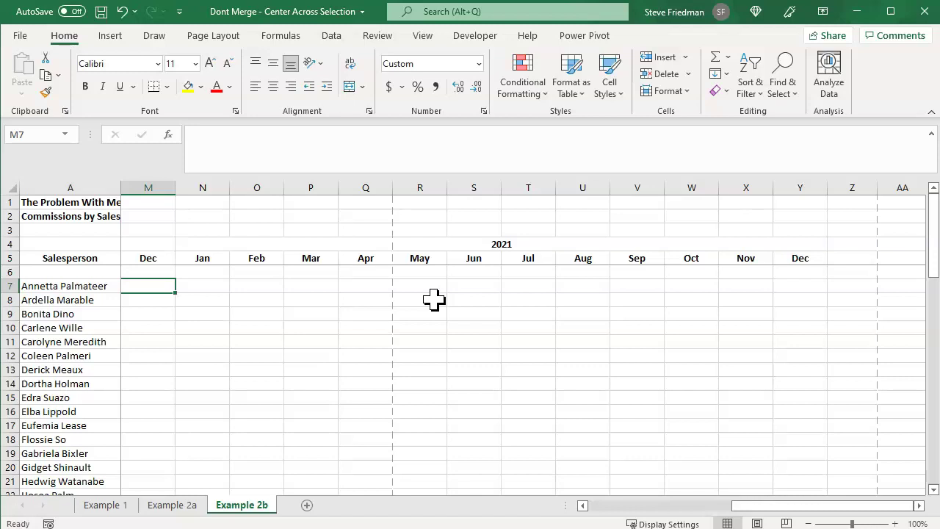
# Step: On the Example 1 sheet, unmerge the Fixed Costs heading in row 6 and the Variable Costs heading in row 12
pyautogui.click(121, 503)
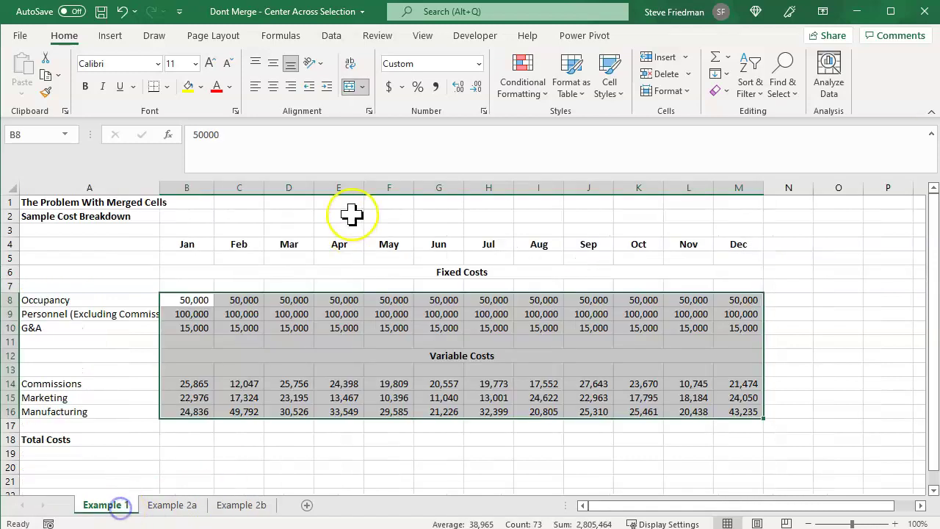
pyautogui.click(328, 273)
pyautogui.click(350, 86)
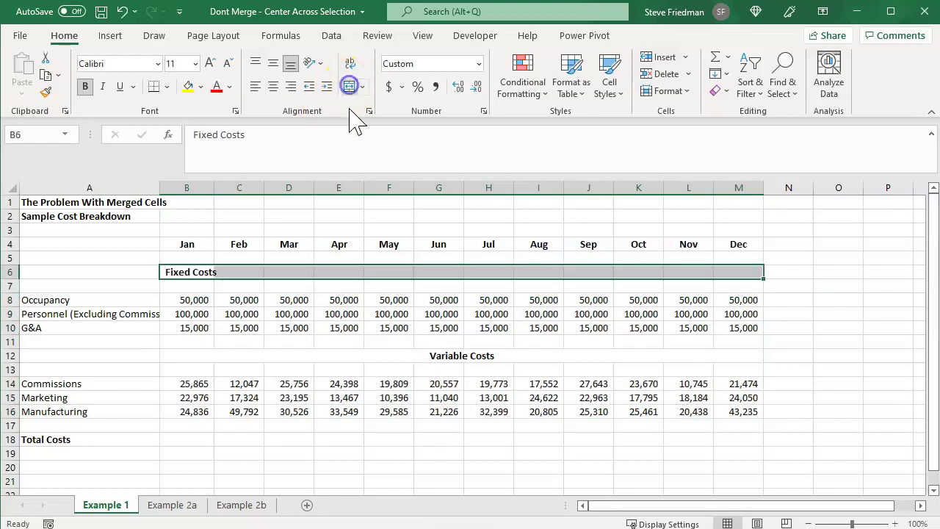
pyautogui.click(363, 359)
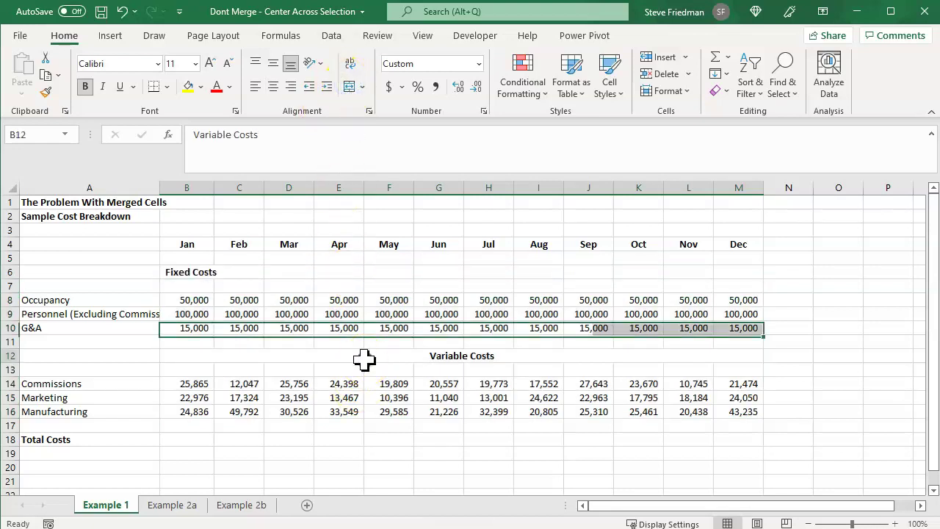
pyautogui.click(349, 86)
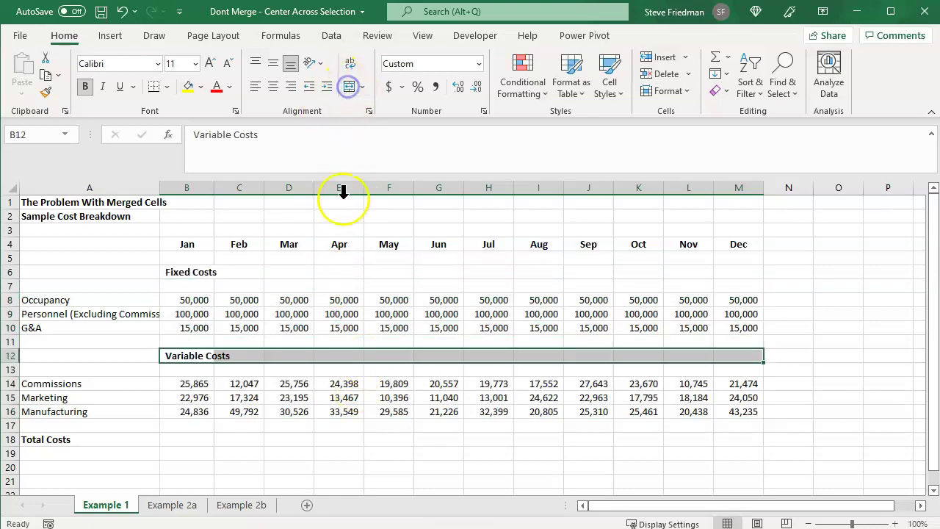
# Step: Center the Fixed Costs heading across B6:M6 by setting its horizontal alignment to Center Across Selection
pyautogui.click(323, 271)
pyautogui.moveTo(189, 272); pyautogui.dragTo(726, 271)
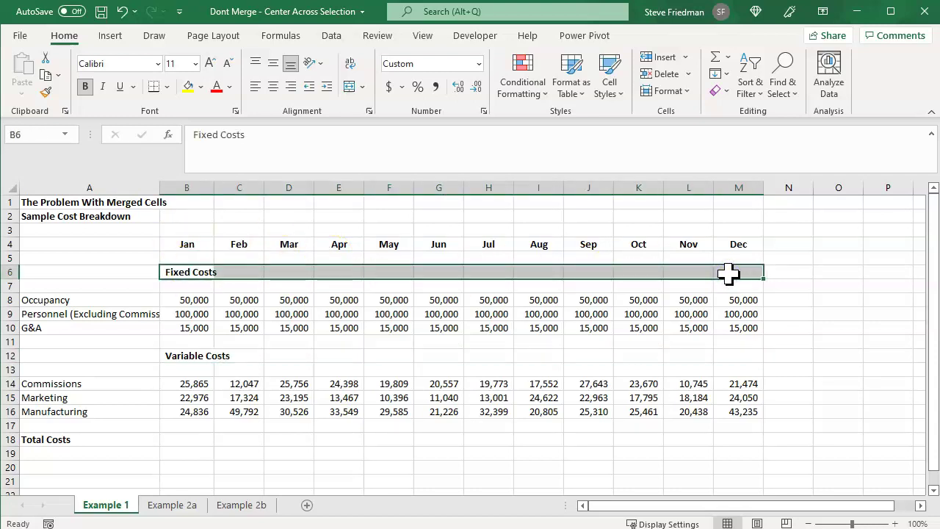
pyautogui.rightClick(201, 271)
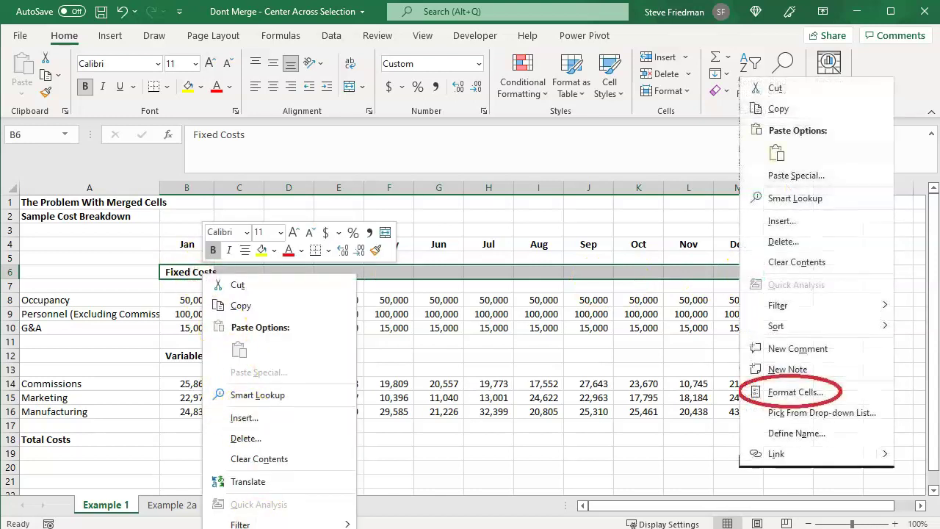
pyautogui.hotkey('ctrl', '1')
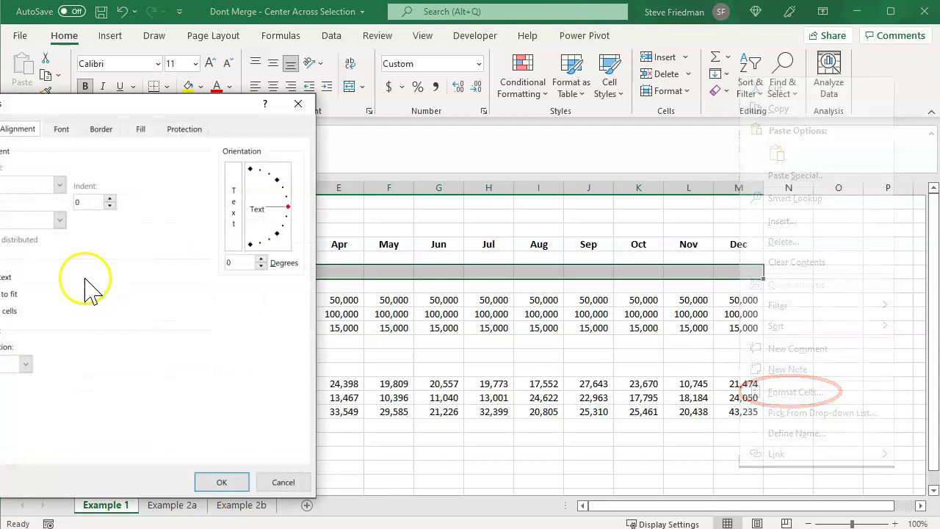
pyautogui.moveTo(82, 105); pyautogui.dragTo(283, 102)
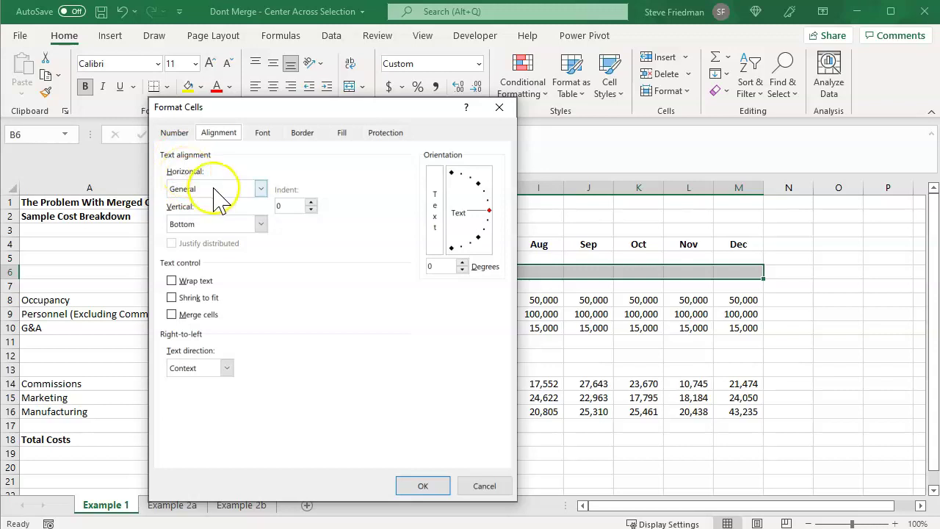
pyautogui.click(237, 188)
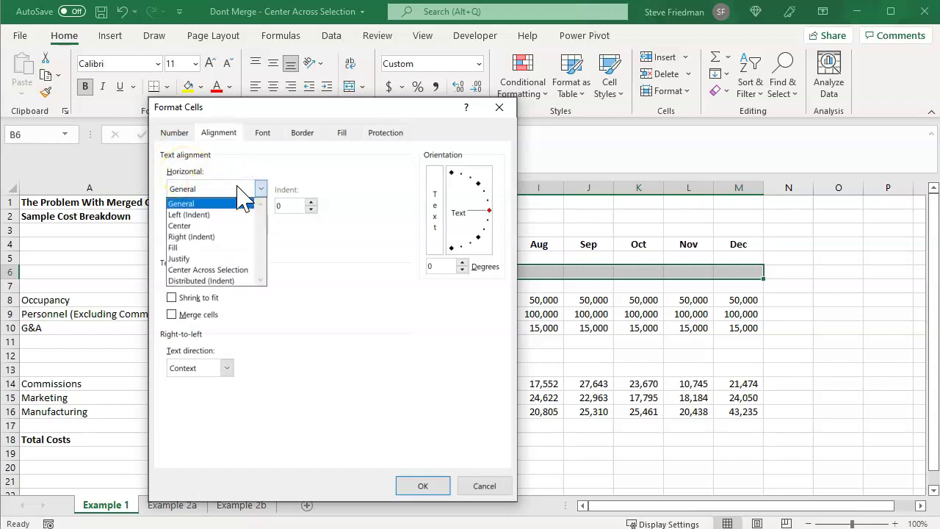
pyautogui.click(242, 270)
pyautogui.click(423, 485)
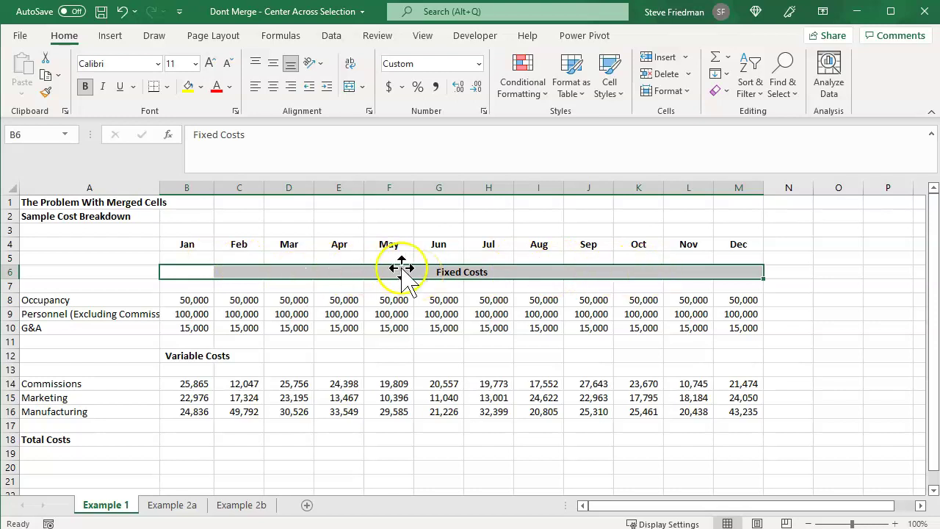
# Step: Select columns B, D and G one at a time to check that each can be selected individually
pyautogui.click(193, 187)
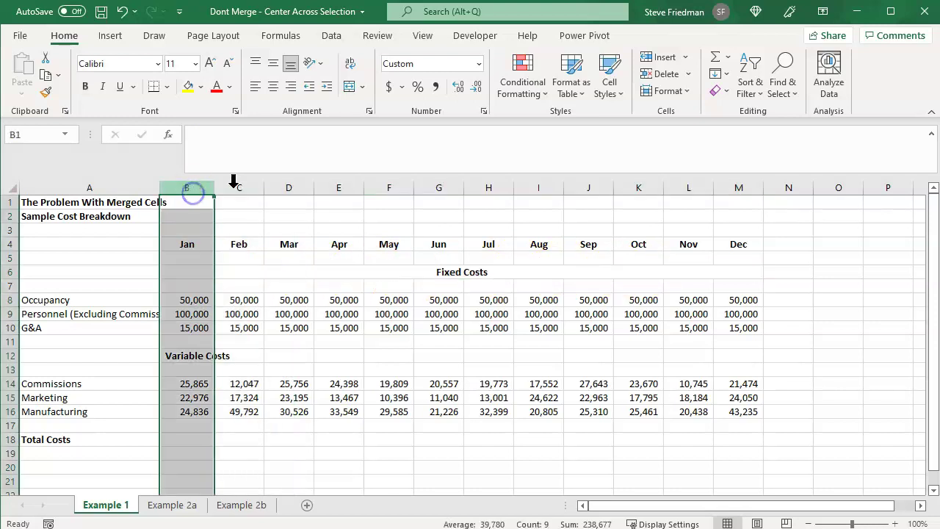
pyautogui.click(300, 184)
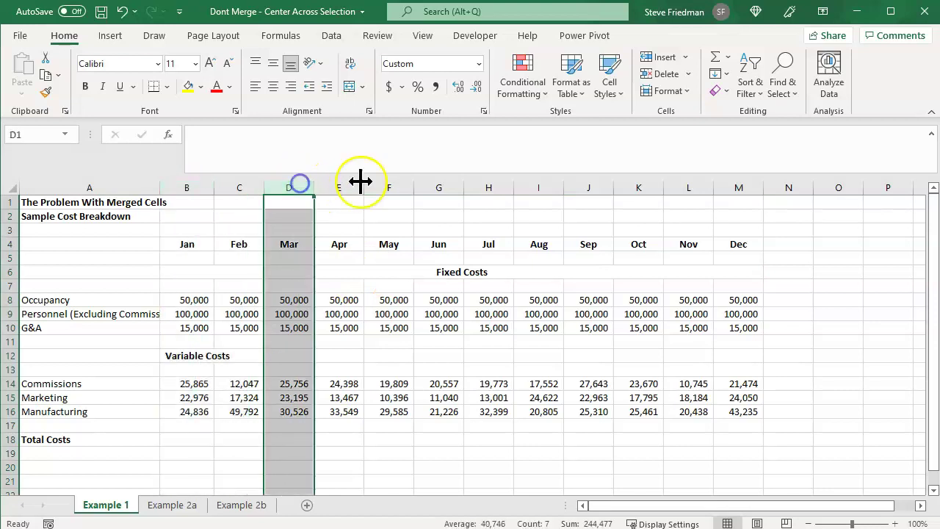
pyautogui.click(437, 186)
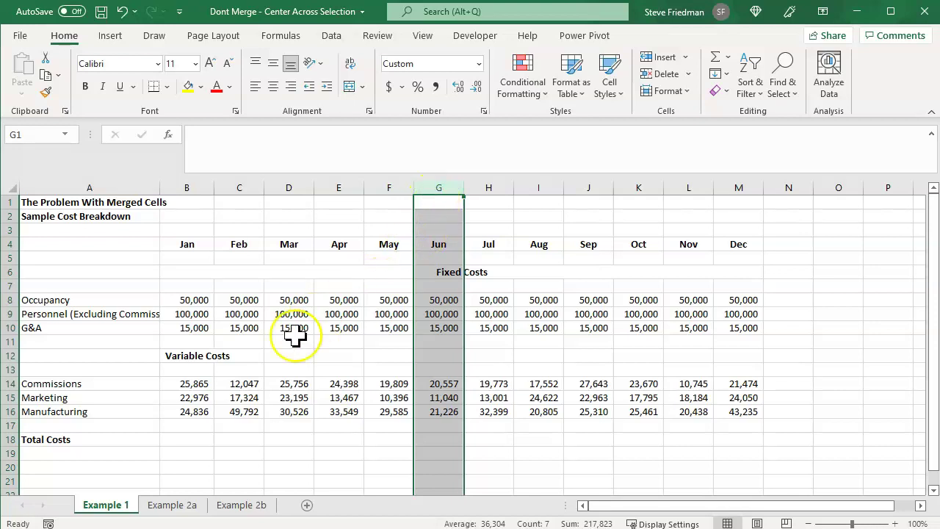
# Step: Center the Variable Costs heading across B12:M12 with the Center Across Selection horizontal alignment
pyautogui.click(204, 354)
pyautogui.moveTo(195, 355); pyautogui.dragTo(727, 355)
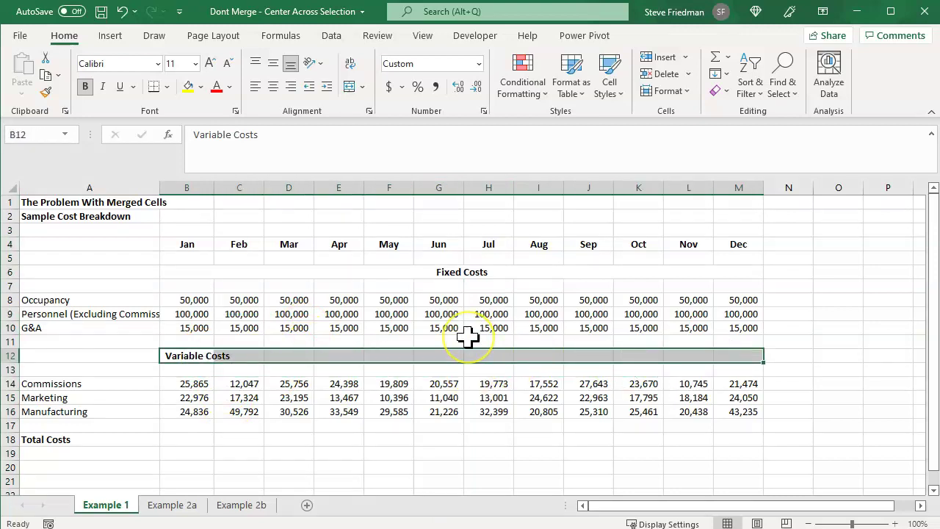
pyautogui.rightClick(189, 357)
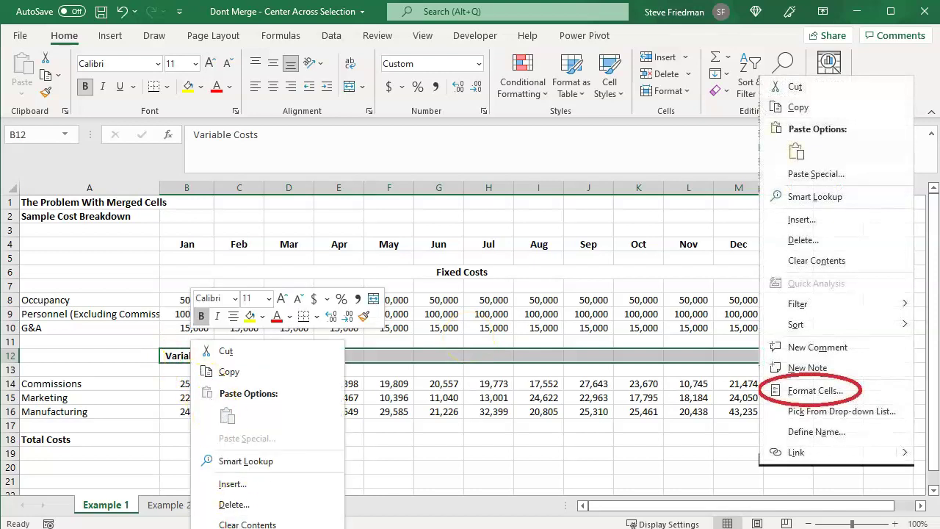
pyautogui.hotkey('ctrl', '1')
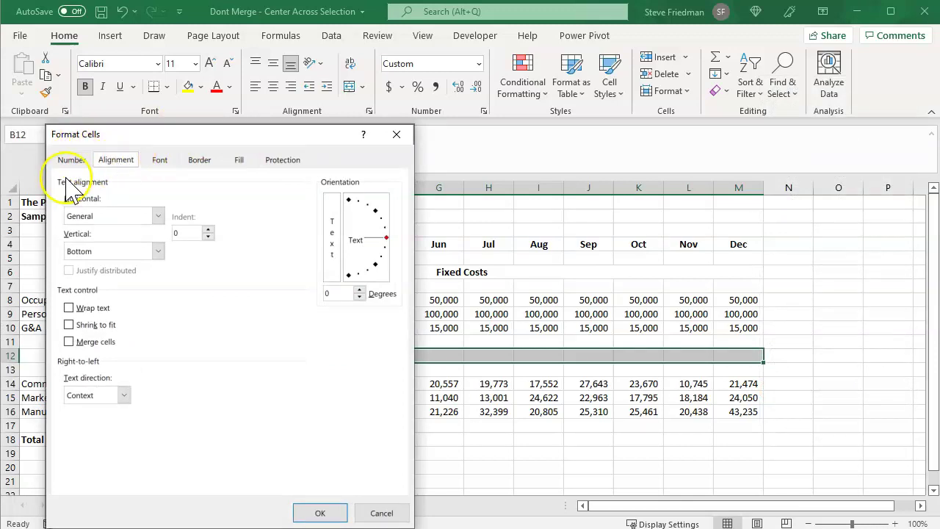
pyautogui.click(101, 215)
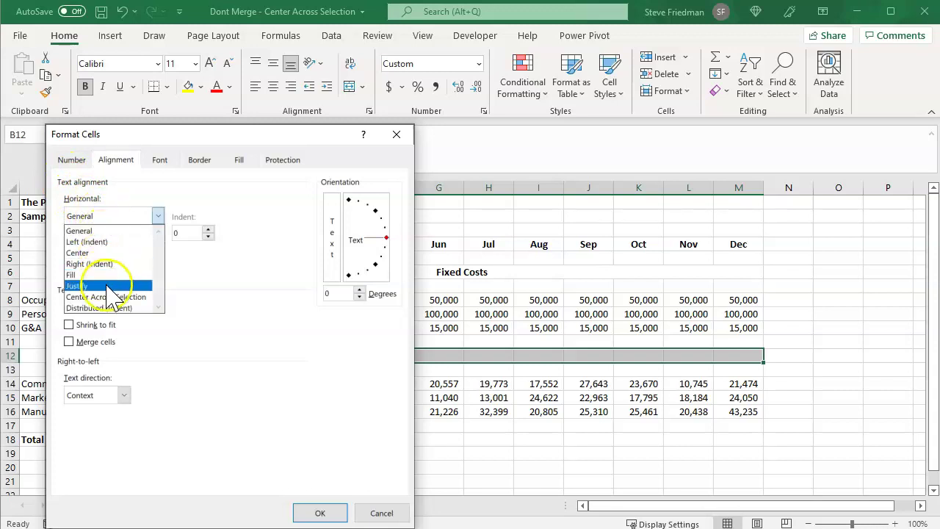
pyautogui.click(107, 297)
pyautogui.click(323, 513)
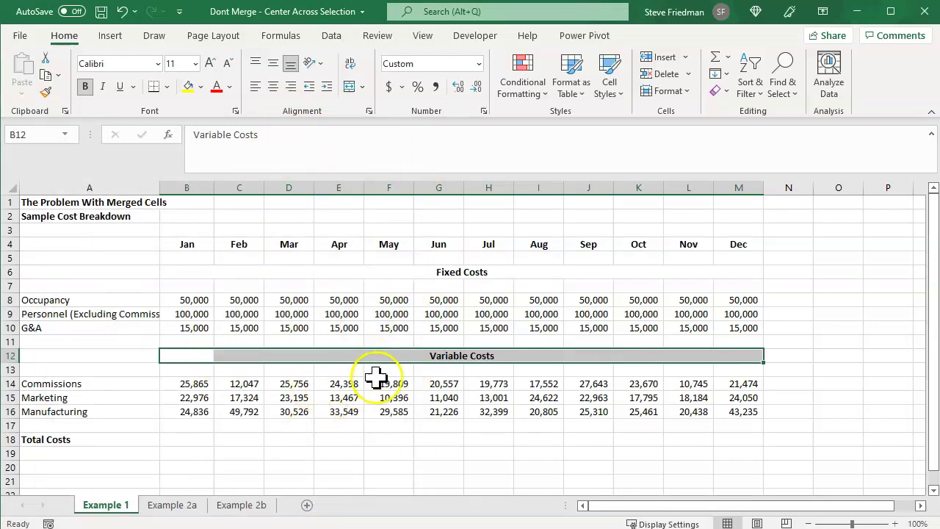
# Step: Enter a Total Costs formula for January in B18 that sums B5:B17
pyautogui.click(181, 439)
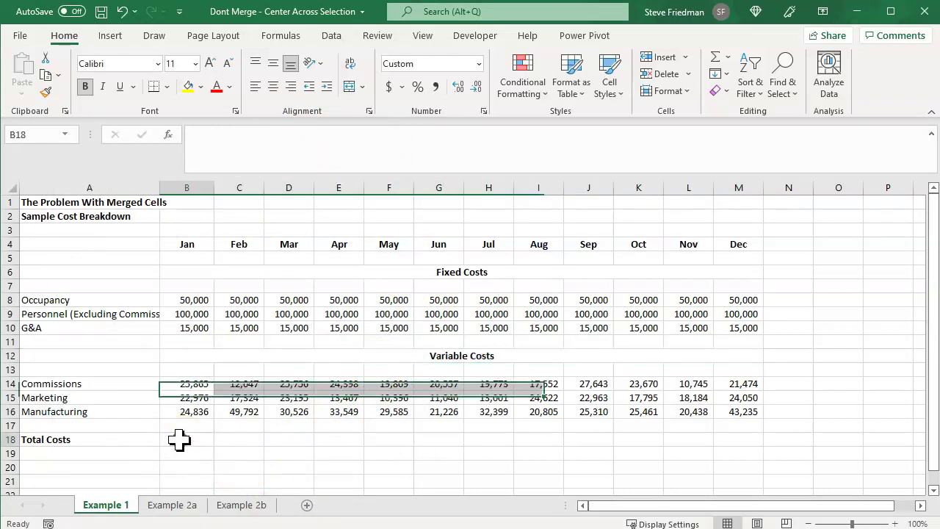
pyautogui.click(716, 57)
pyautogui.click(200, 284)
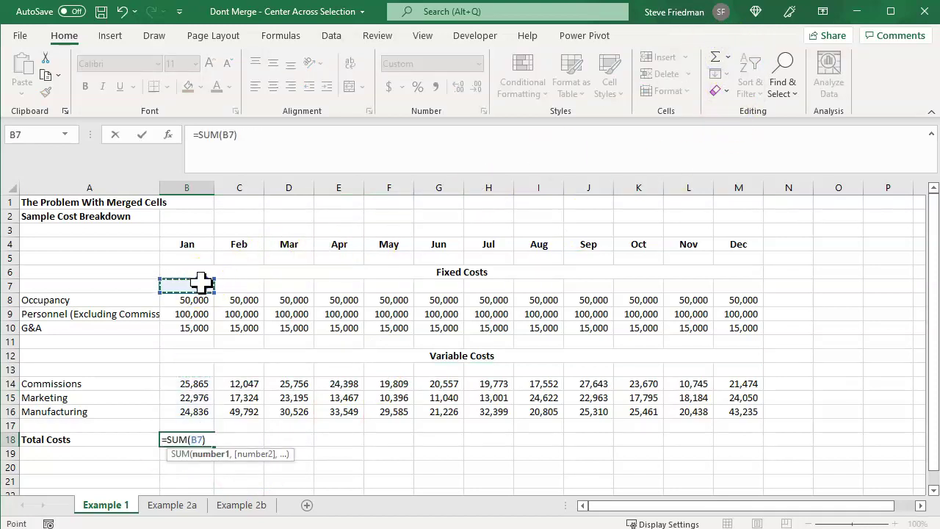
pyautogui.moveTo(196, 256); pyautogui.dragTo(181, 424)
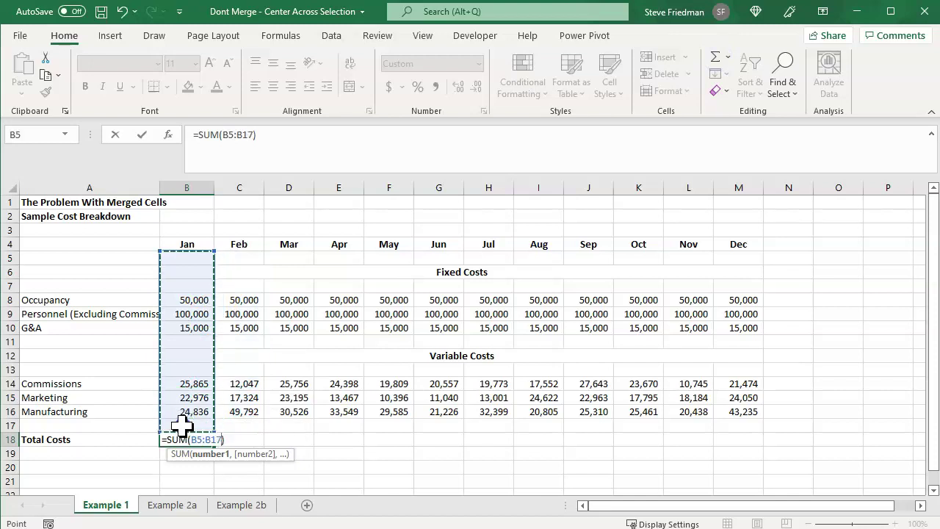
pyautogui.hotkey('ctrl', 'Return')
# Step: Fill the January Total Costs formula across row 18 through December in column M
pyautogui.hotkey('shift', 'Right')
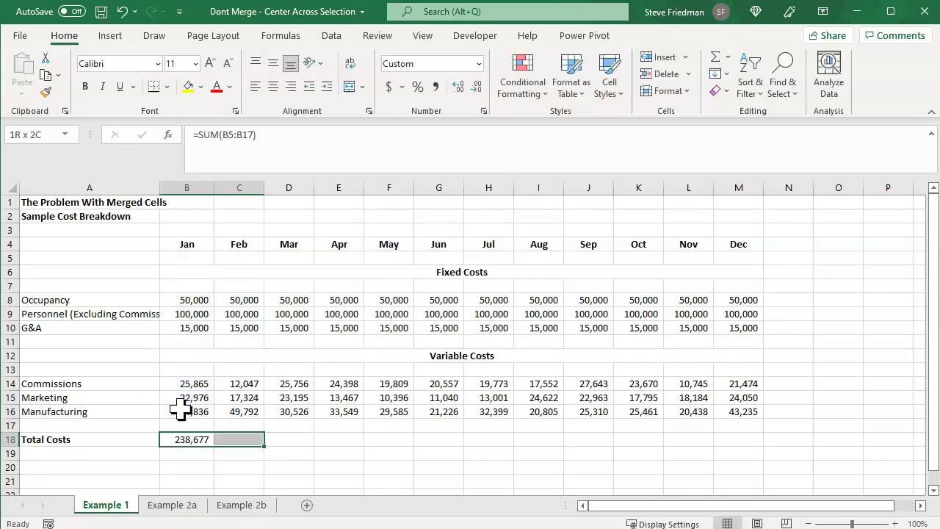
pyautogui.hotkey('shift', 'Right')
pyautogui.hotkey('shift', 'Right')
pyautogui.hotkey('shift', 'Right')
pyautogui.hotkey('shift', 'Right')
pyautogui.hotkey('shift', 'Right')
pyautogui.hotkey('shift', 'Right')
pyautogui.hotkey('shift', 'Right')
pyautogui.hotkey('shift', 'Right')
pyautogui.hotkey('shift', 'Right')
pyautogui.hotkey('shift', 'Right')
pyautogui.hotkey('ctrl', 'r')
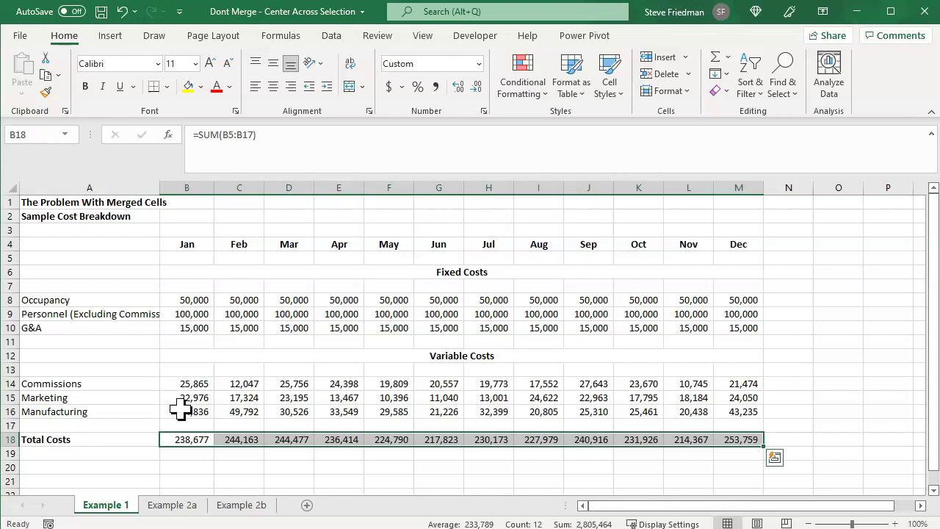
# Step: On the Example 2a sheet, unmerge the 2021 and 2020 year headings in row 4
pyautogui.hotkey('ctrl', 'pagedown')
pyautogui.click(348, 86)
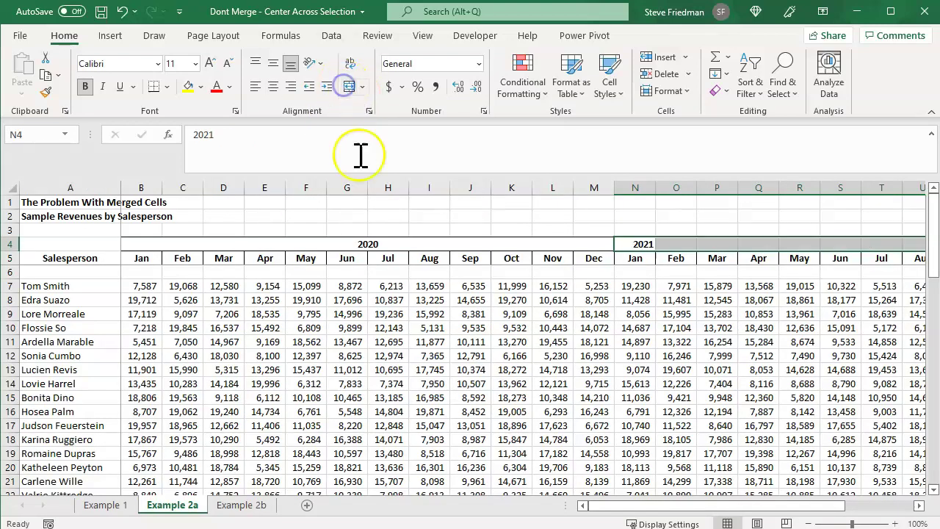
pyautogui.click(336, 241)
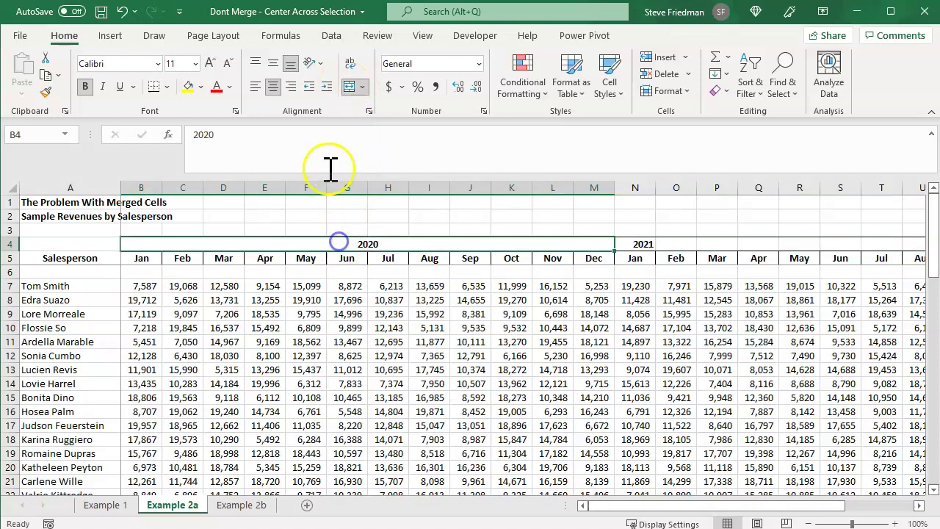
pyautogui.click(355, 86)
# Step: Center the 2020 heading across B4:M4 using the Center Across Selection horizontal alignment
pyautogui.click(156, 244)
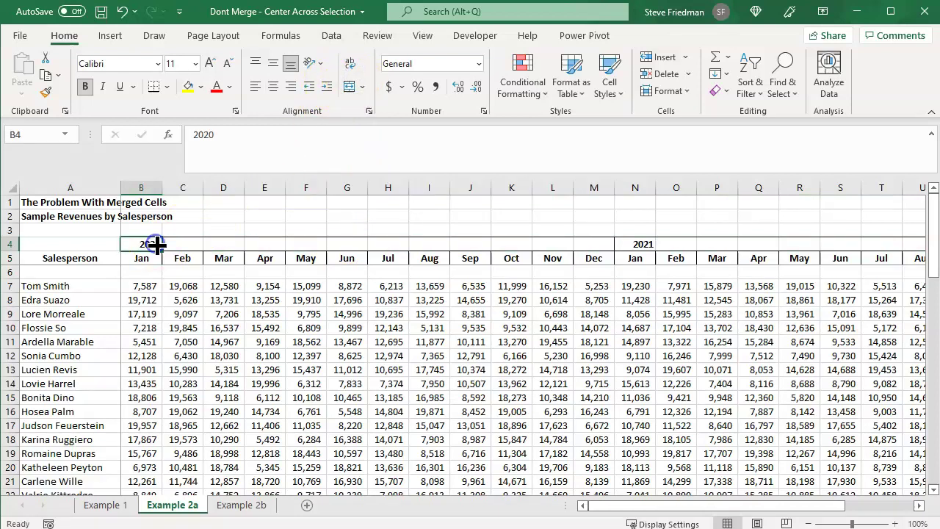
pyautogui.keyDown('shift'); pyautogui.click(598, 243); pyautogui.keyUp('shift')
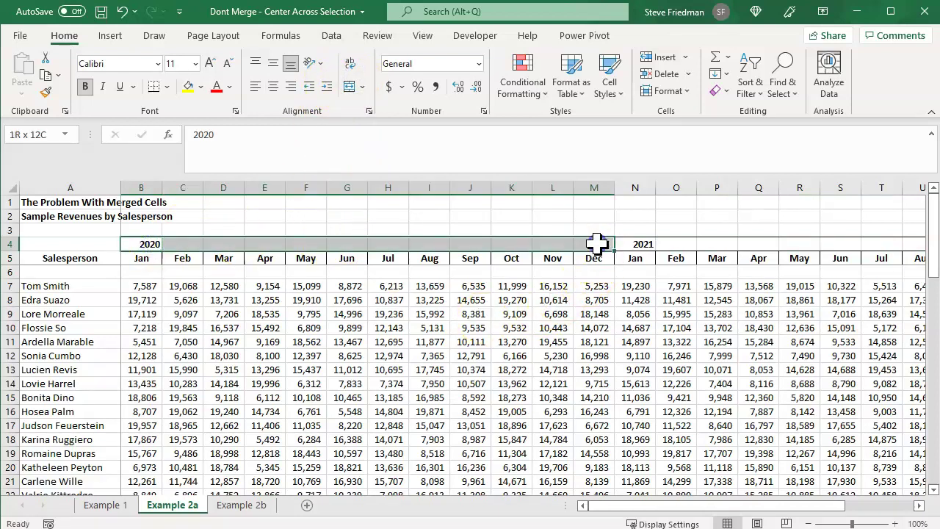
pyautogui.rightClick(326, 243)
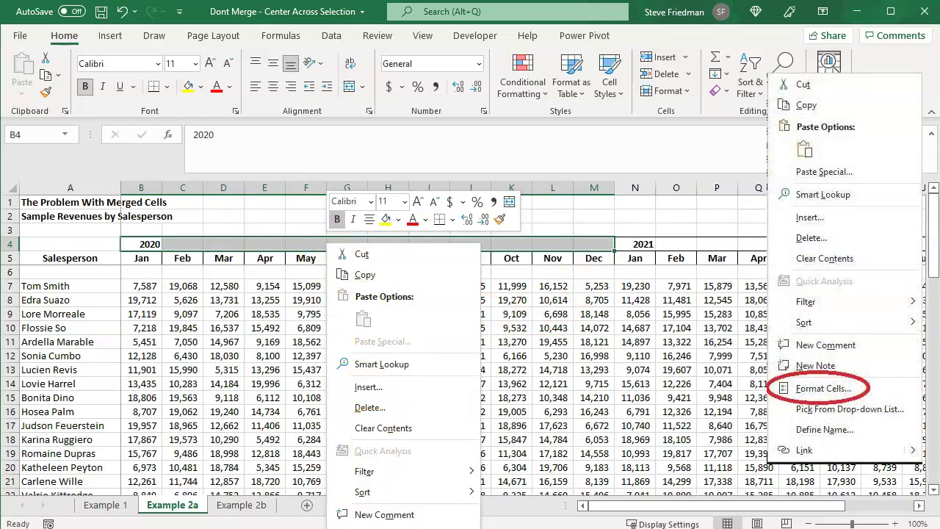
pyautogui.press('f')
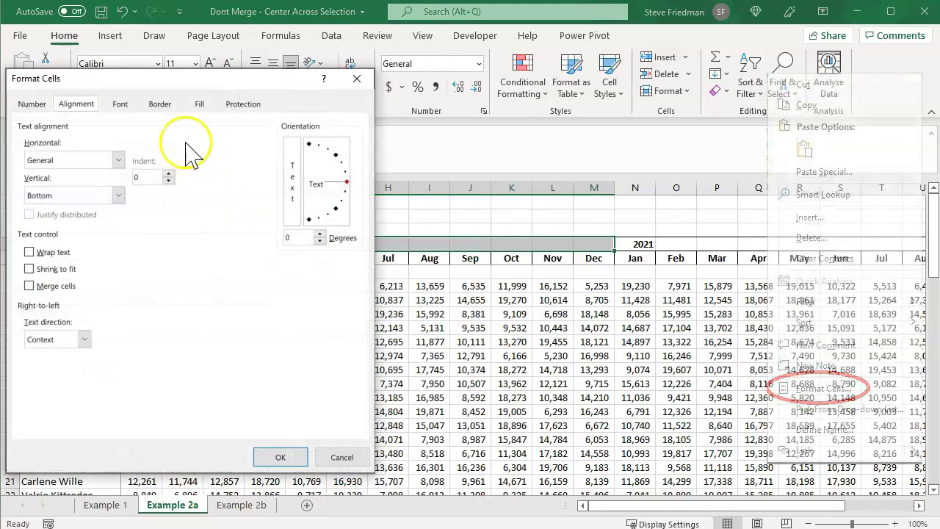
pyautogui.click(95, 160)
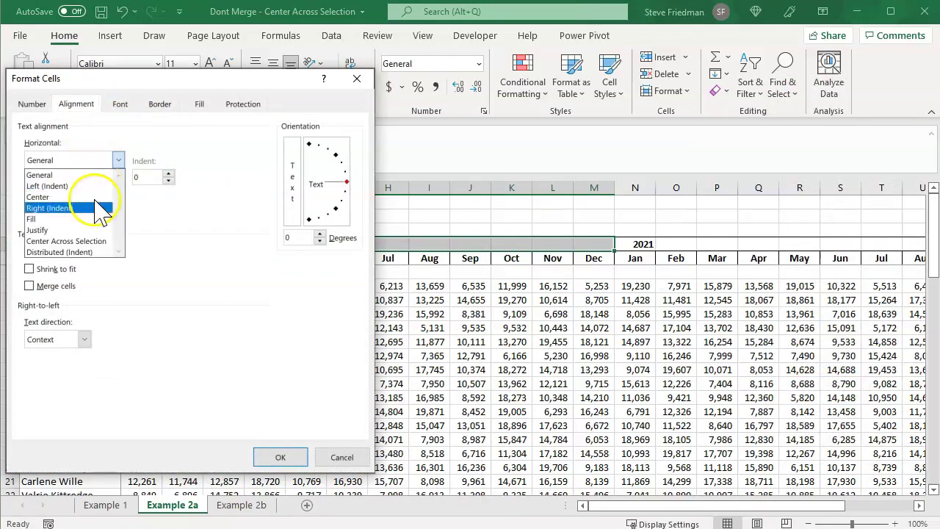
pyautogui.click(98, 241)
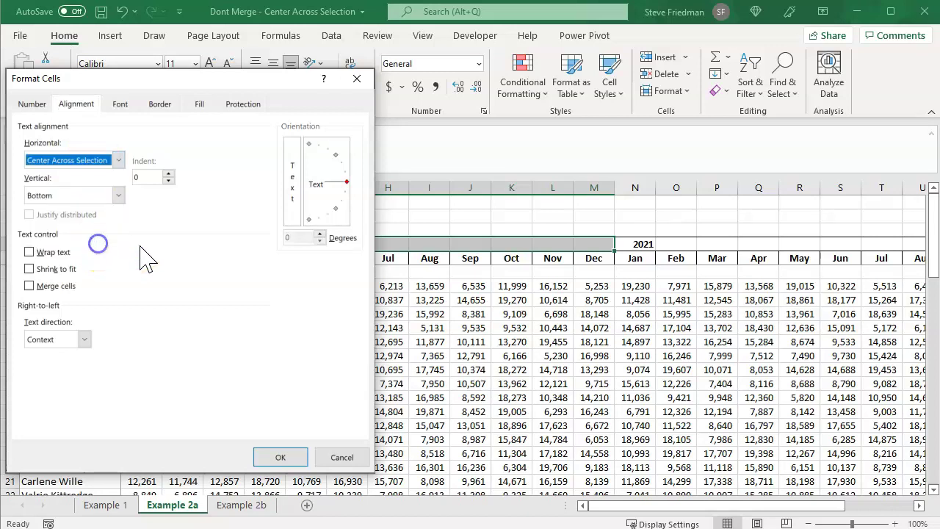
pyautogui.click(294, 456)
# Step: Center the 2021 heading across N4:Y4 using the Center Across Selection horizontal alignment
pyautogui.click(653, 244)
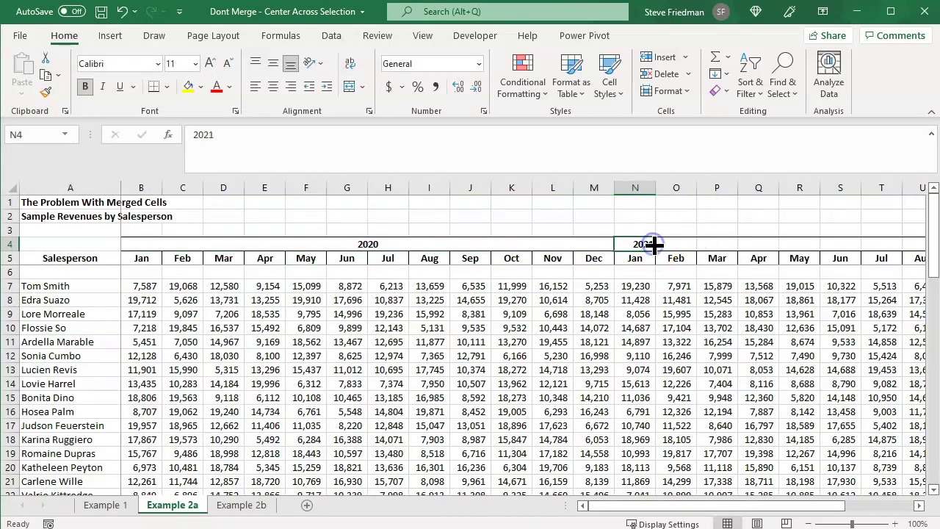
pyautogui.hotkey('shift', 'Right')
pyautogui.hotkey('shift', 'Right')
pyautogui.hotkey('shift', 'Right')
pyautogui.hotkey('shift', 'Right')
pyautogui.hotkey('shift', 'Right')
pyautogui.hotkey('shift', 'Right')
pyautogui.hotkey('shift', 'Right')
pyautogui.hotkey('shift', 'Right')
pyautogui.hotkey('shift', 'Right')
pyautogui.hotkey('shift', 'Right')
pyautogui.hotkey('shift', 'Right')
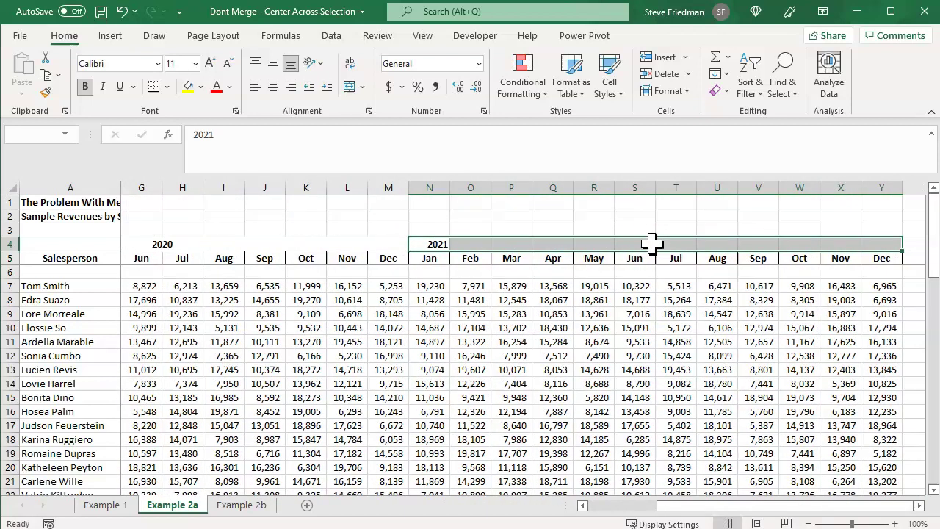
pyautogui.rightClick(653, 245)
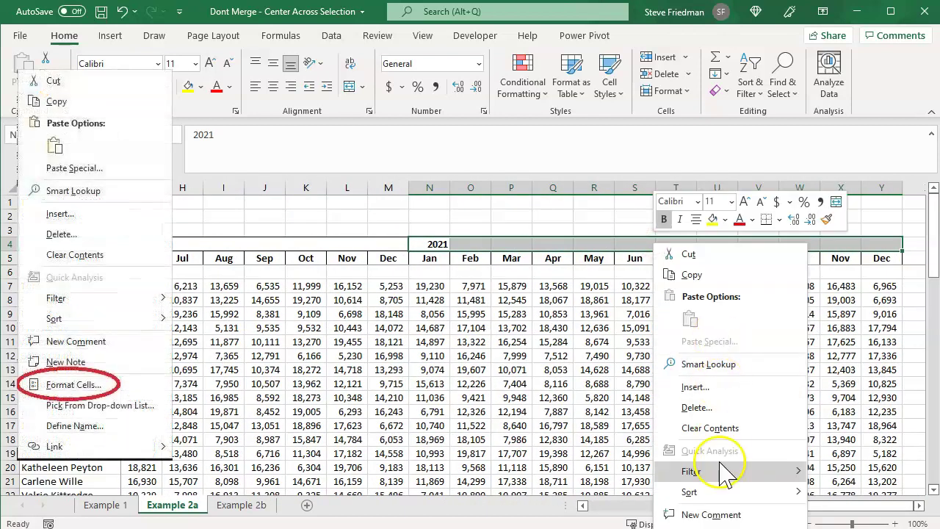
pyautogui.hotkey('ctrl', '1')
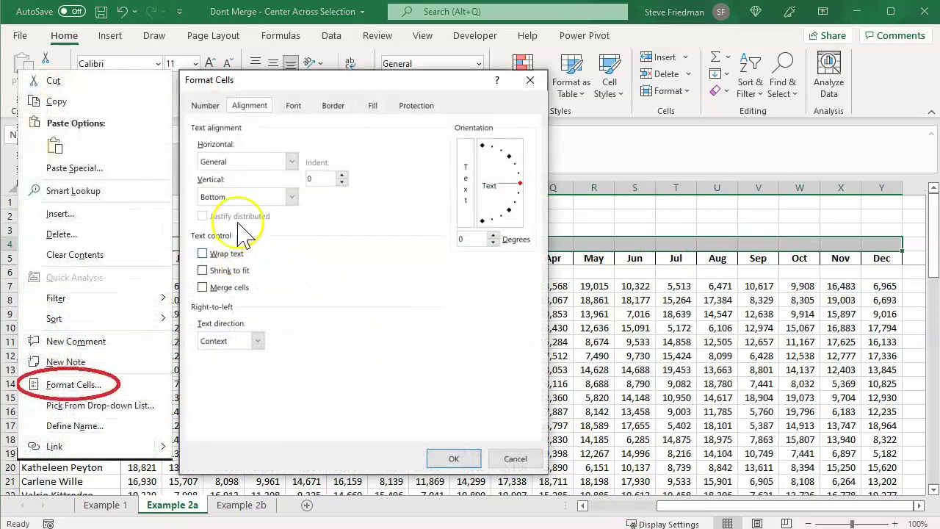
pyautogui.click(245, 162)
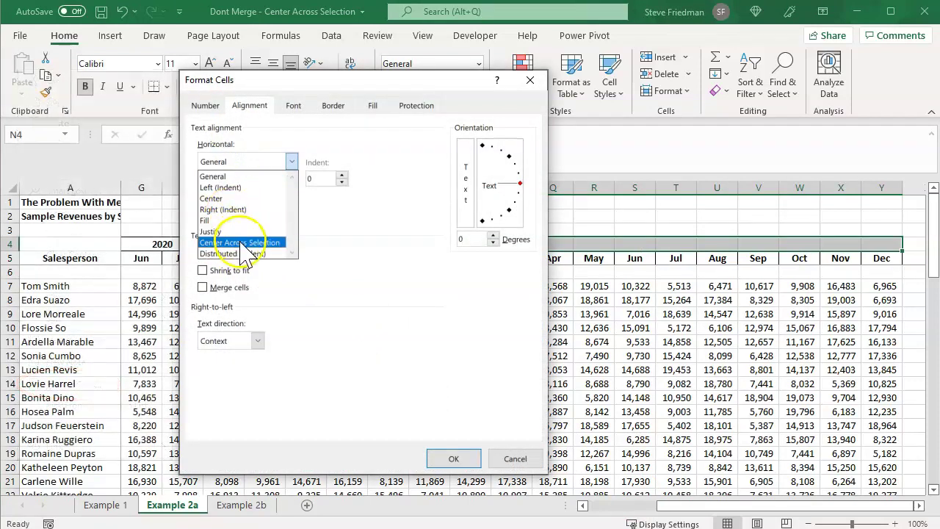
pyautogui.click(241, 242)
pyautogui.click(454, 459)
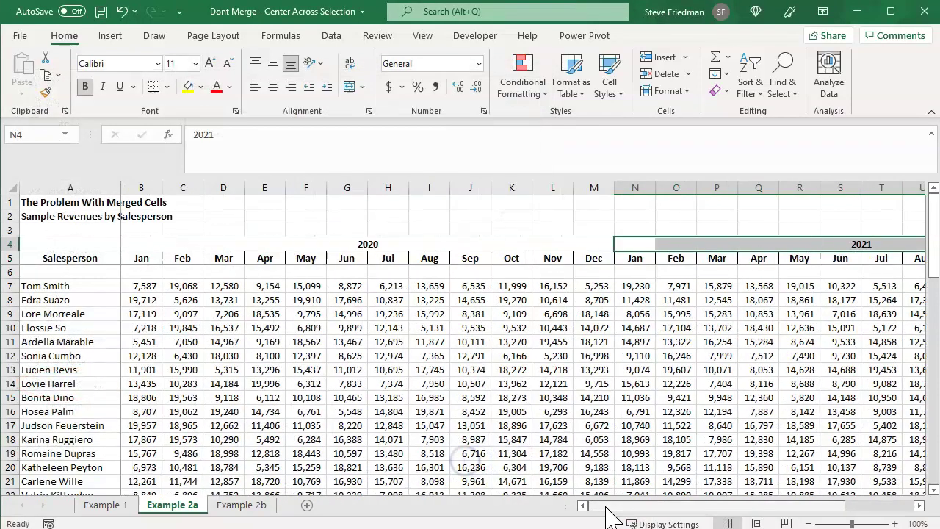
# Step: On the Example 2b sheet, start an XLOOKUP formula in B7 with $A7 as the lookup value
pyautogui.click(243, 505)
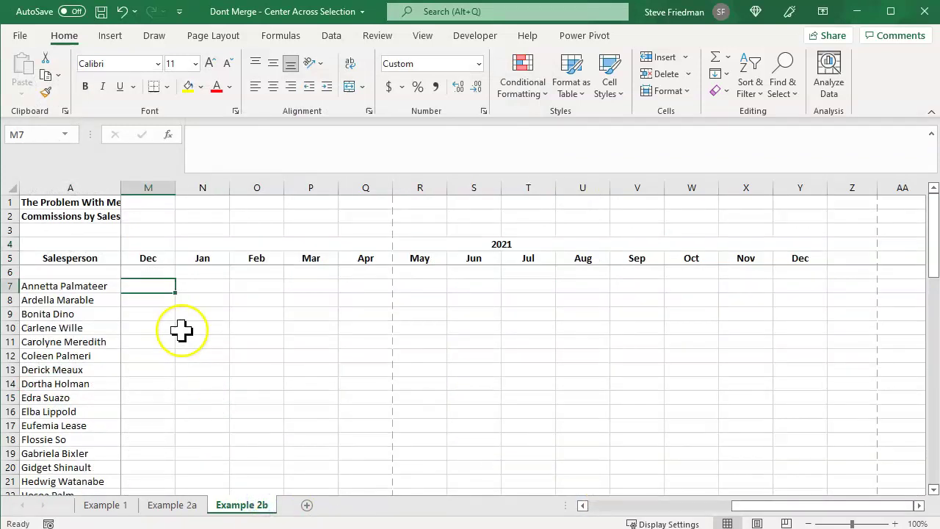
pyautogui.click(598, 505)
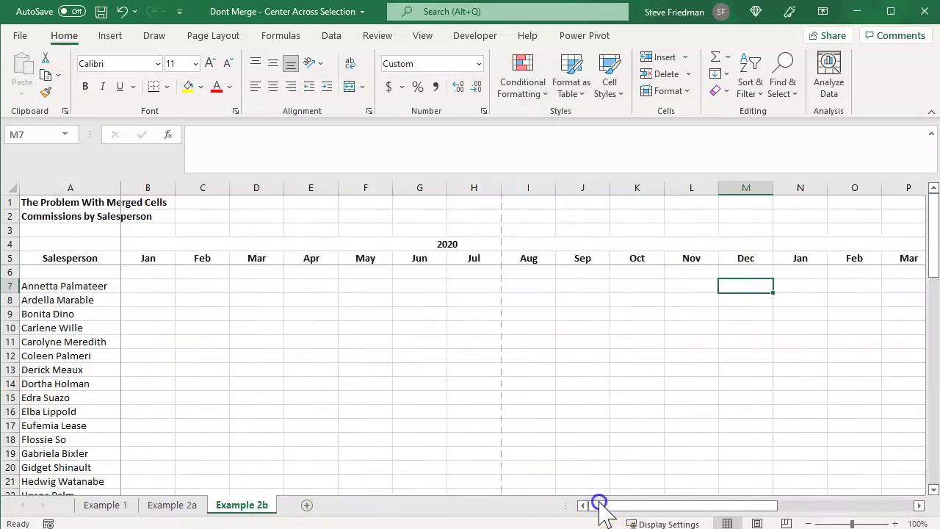
pyautogui.click(157, 286)
pyautogui.write('=xloo')
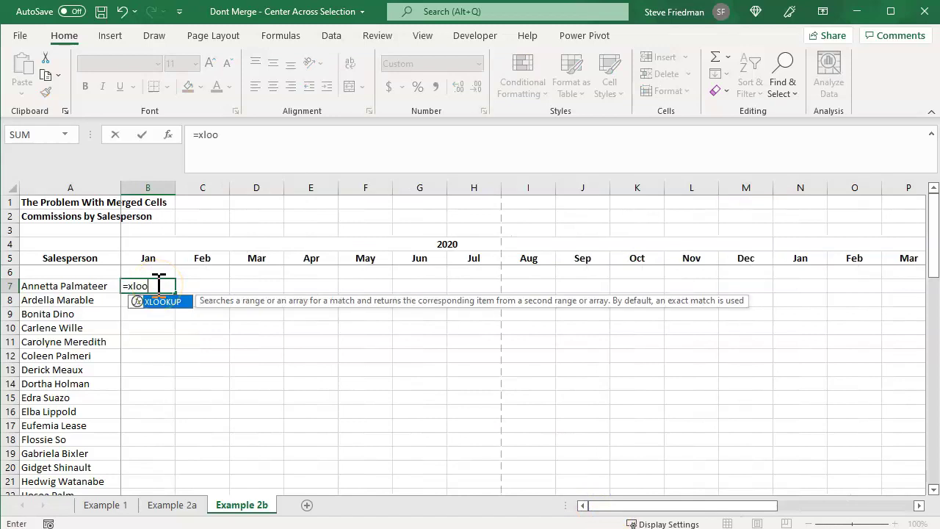
pyautogui.write('kup(')
pyautogui.click(41, 285)
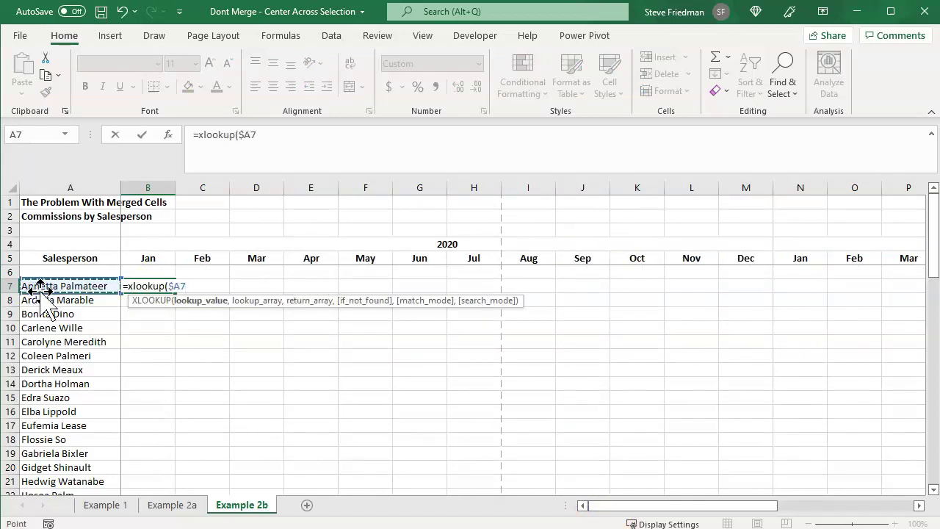
pyautogui.write(',')
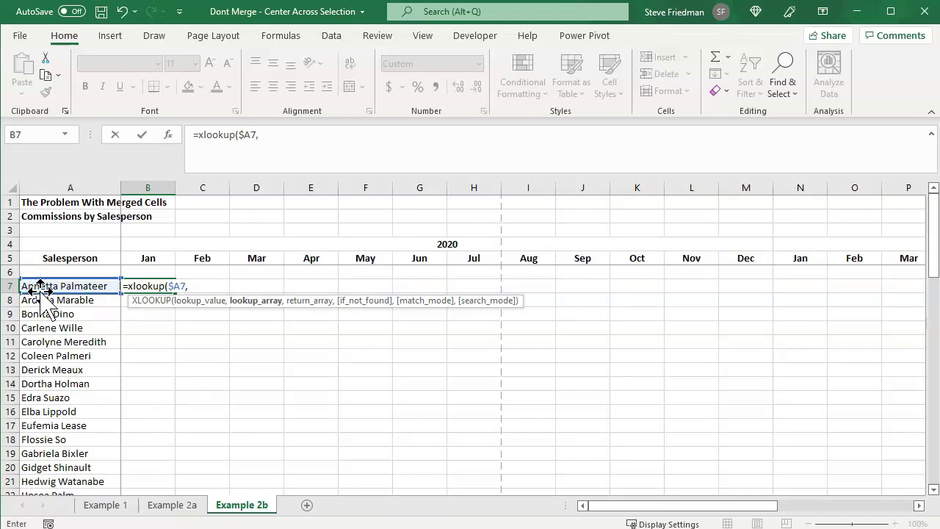
# Step: Complete the XLOOKUP in B7 with 'Example 2a'!$A:$A as the lookup array and 'Example 2a'!B:B as the return array
pyautogui.click(183, 506)
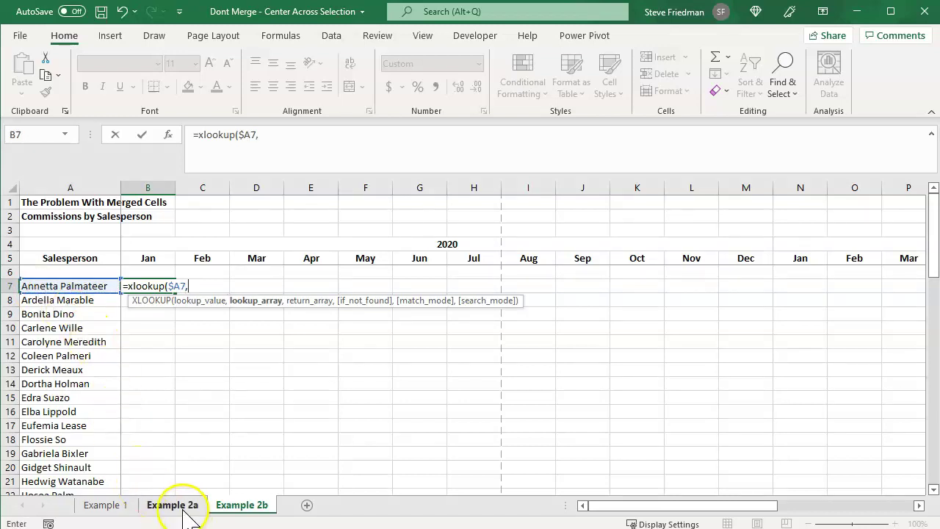
pyautogui.click(67, 188)
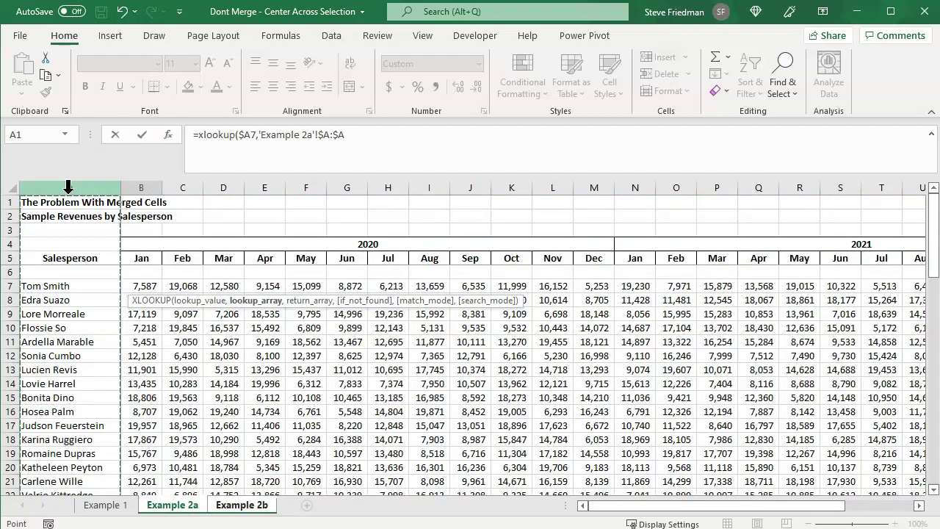
pyautogui.write(',')
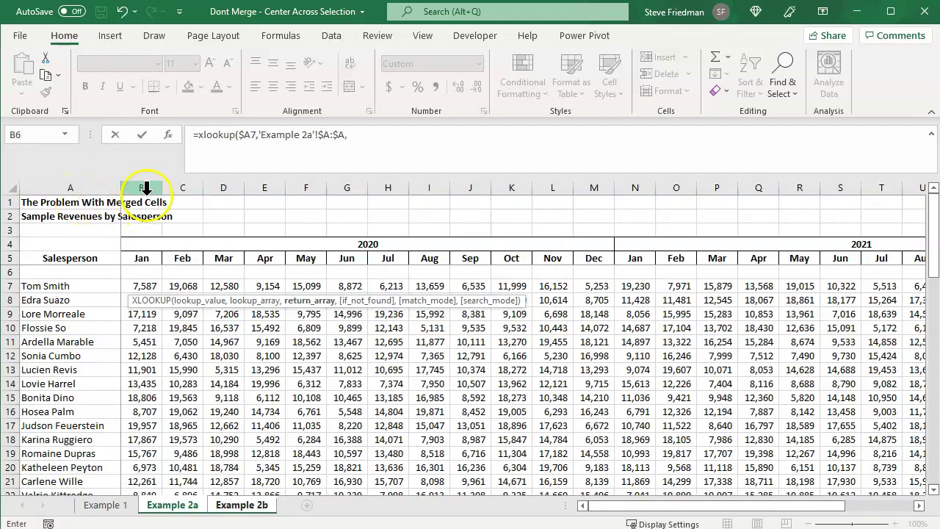
pyautogui.click(141, 188)
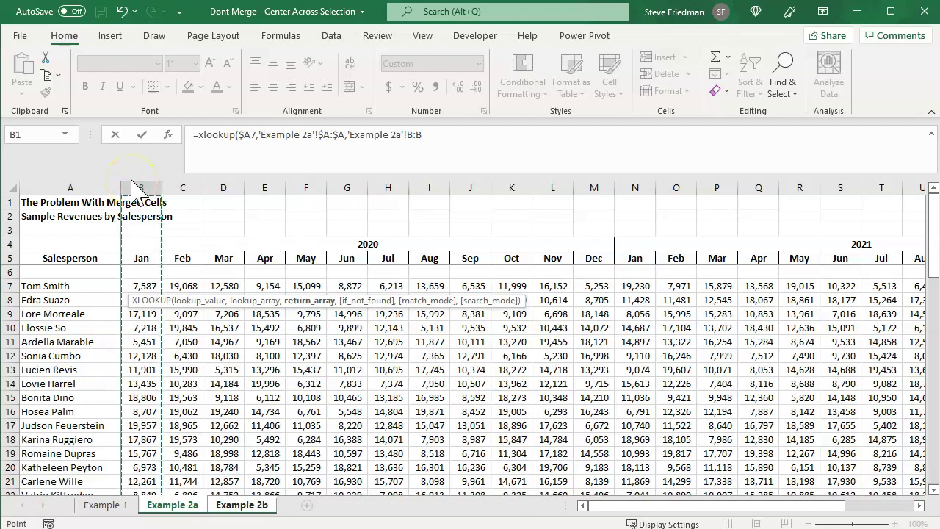
pyautogui.press('Return')
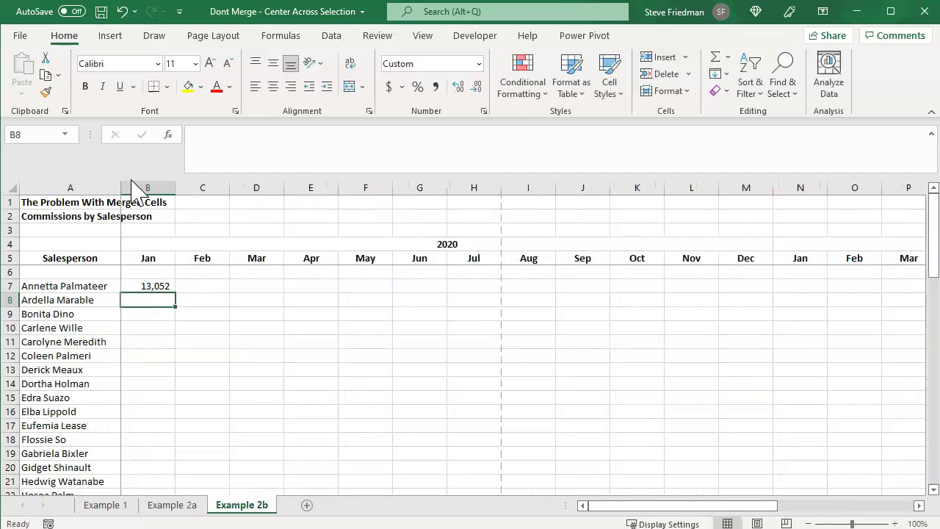
# Step: Extend the selection from the XLOOKUP formula in B7 down the salesperson rows and across the month columns
pyautogui.click(162, 286)
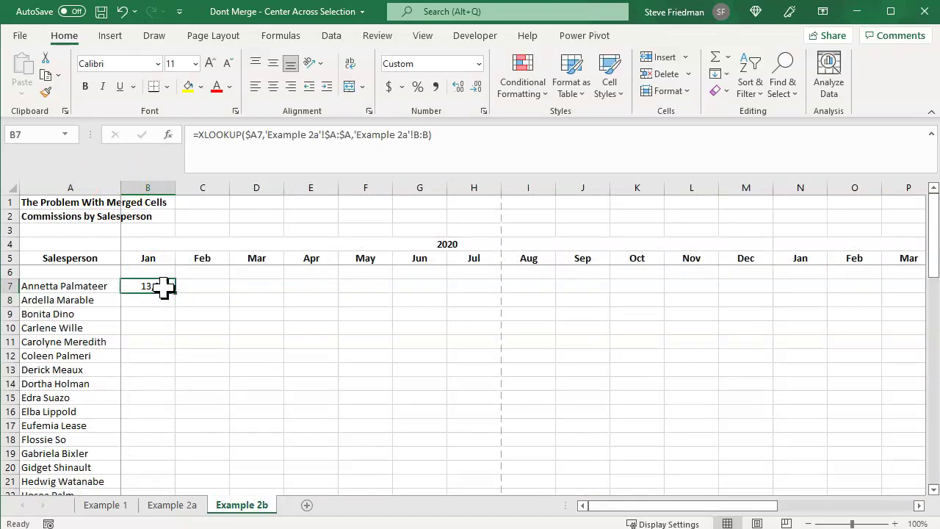
pyautogui.moveTo(162, 286); pyautogui.dragTo(164, 492)
pyautogui.scroll(-8, 162, 287)
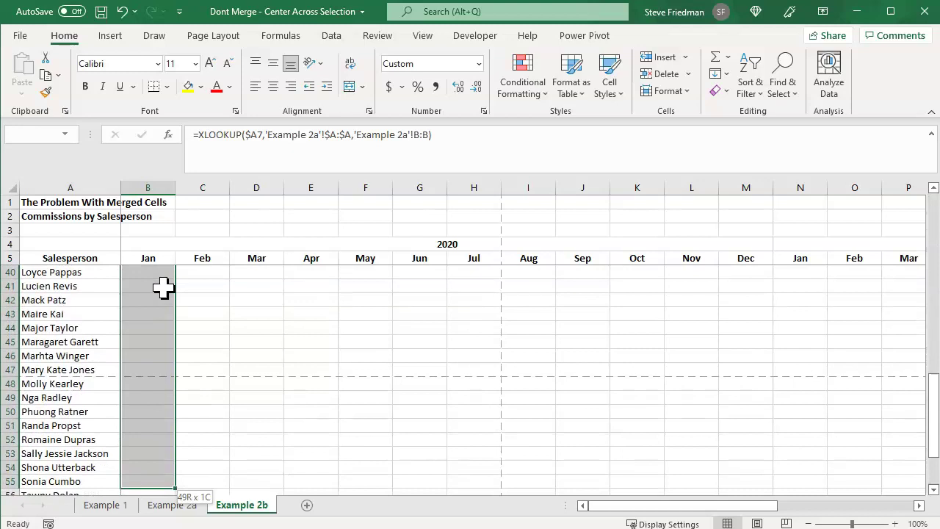
pyautogui.scroll(-1, 162, 288)
pyautogui.moveTo(163, 288); pyautogui.dragTo(163, 287)
pyautogui.hscroll(7, 162, 288)
pyautogui.hscroll(4, 162, 287)
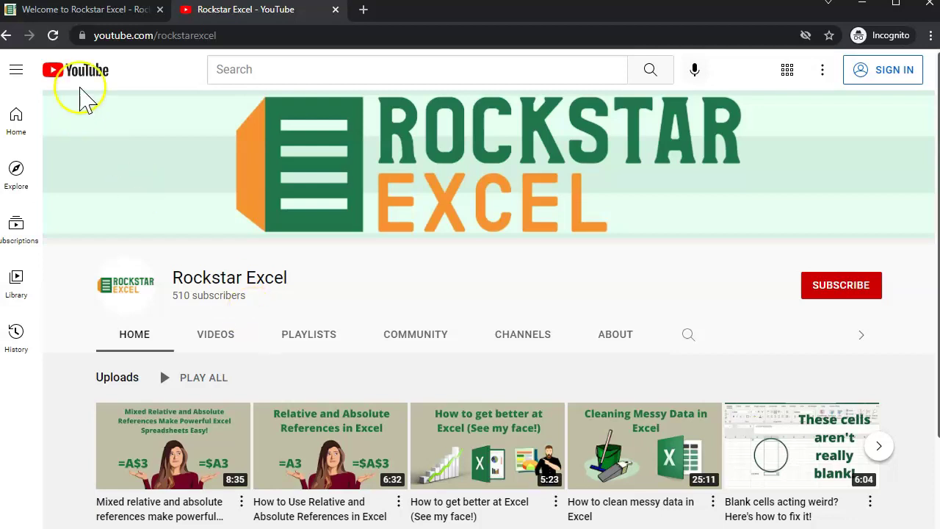
# Step: Show the Rockstar Excel website's home page in the browser
pyautogui.click(87, 10)
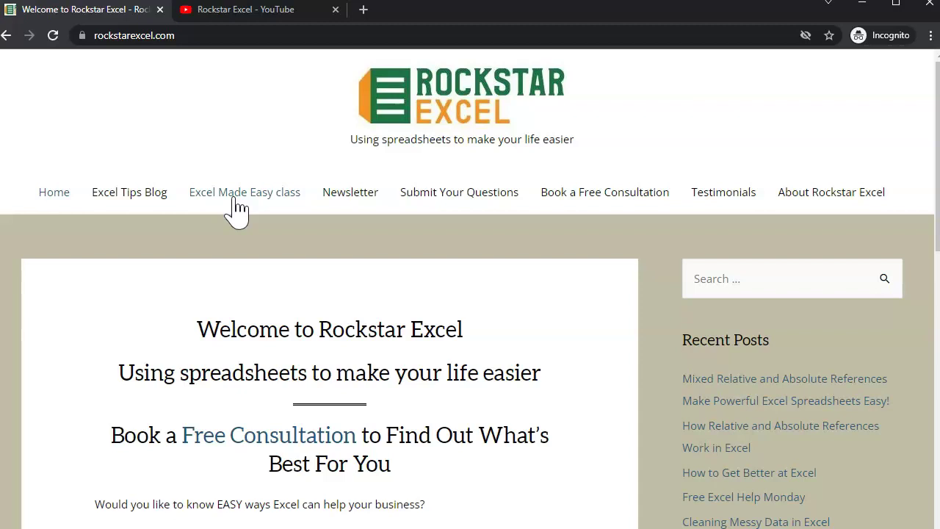
pyautogui.click(37, 428)
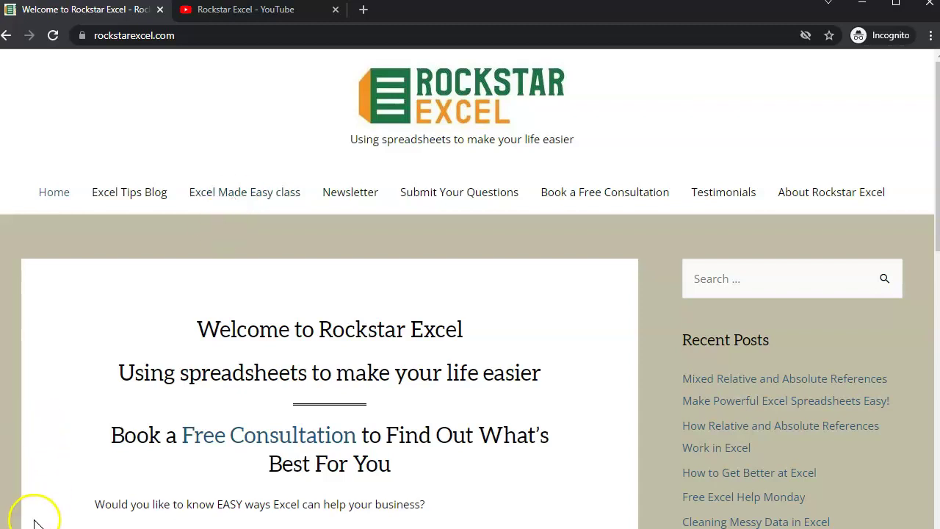